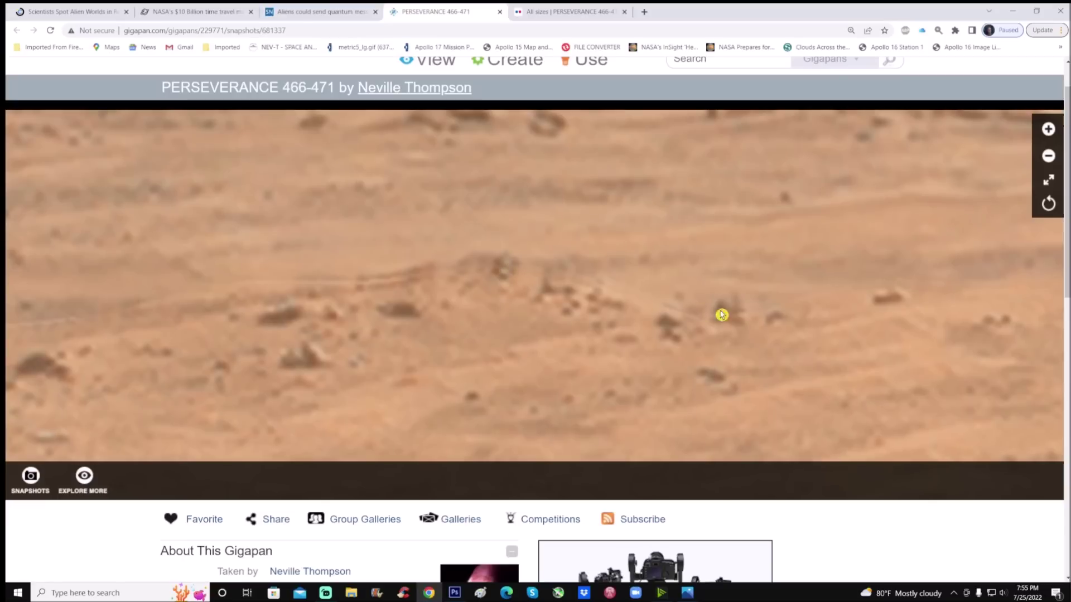
Step: Switch to Photoshop and restore the YELLOW PLATE snapshot of the Mars panorama
{"action": "scroll", "coordinate": [742, 323], "scroll_direction": "down", "scroll_amount": 3}
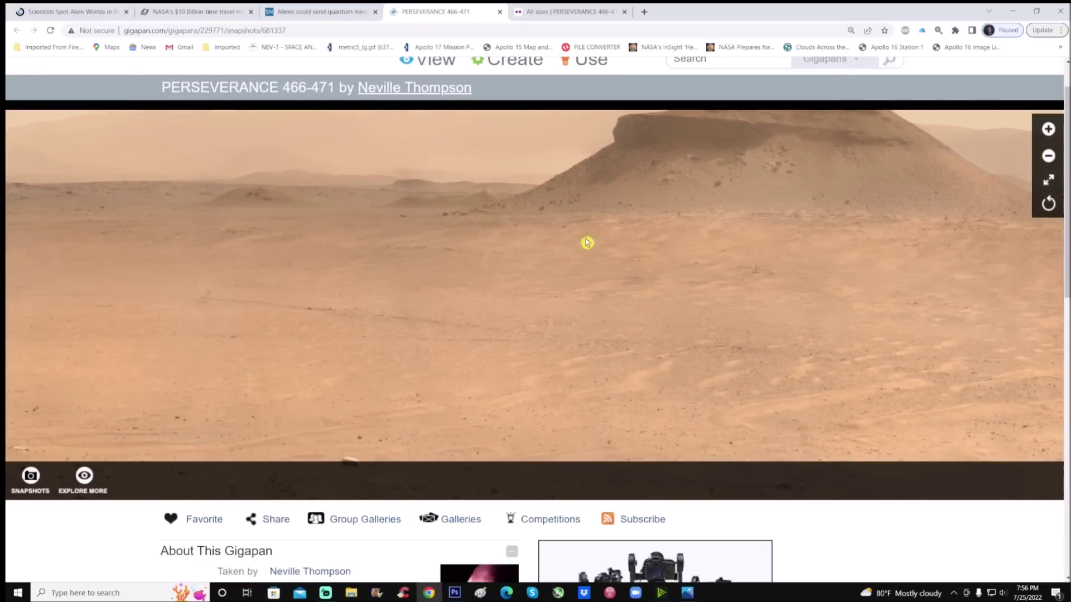
{"action": "left_click", "coordinate": [457, 597]}
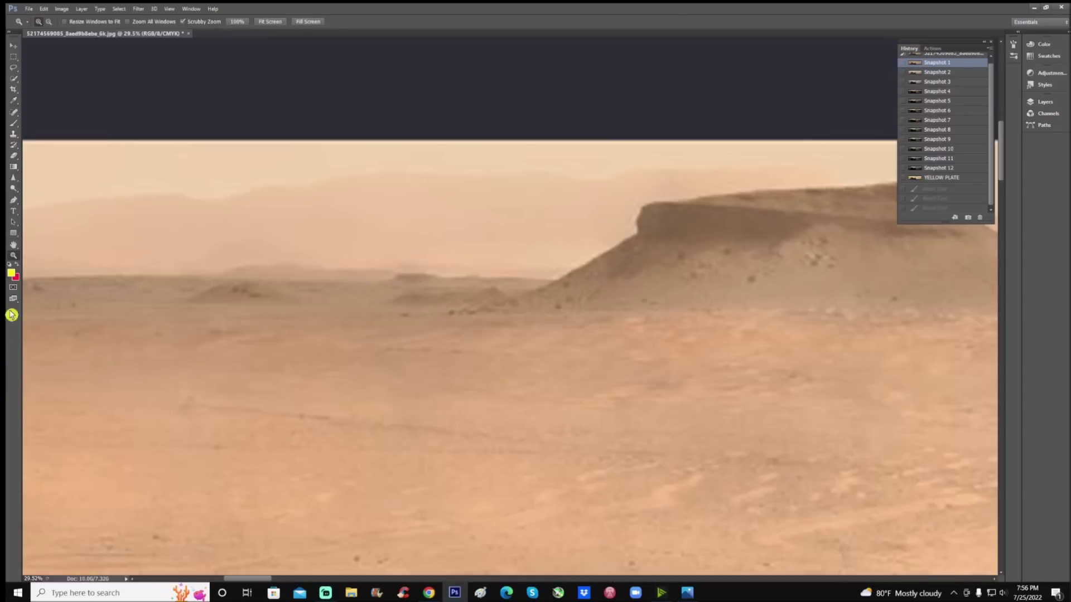
{"action": "left_click_drag", "start_coordinate": [399, 289], "coordinate": [372, 316]}
{"action": "scroll", "coordinate": [372, 315], "scroll_direction": "down", "scroll_amount": 3}
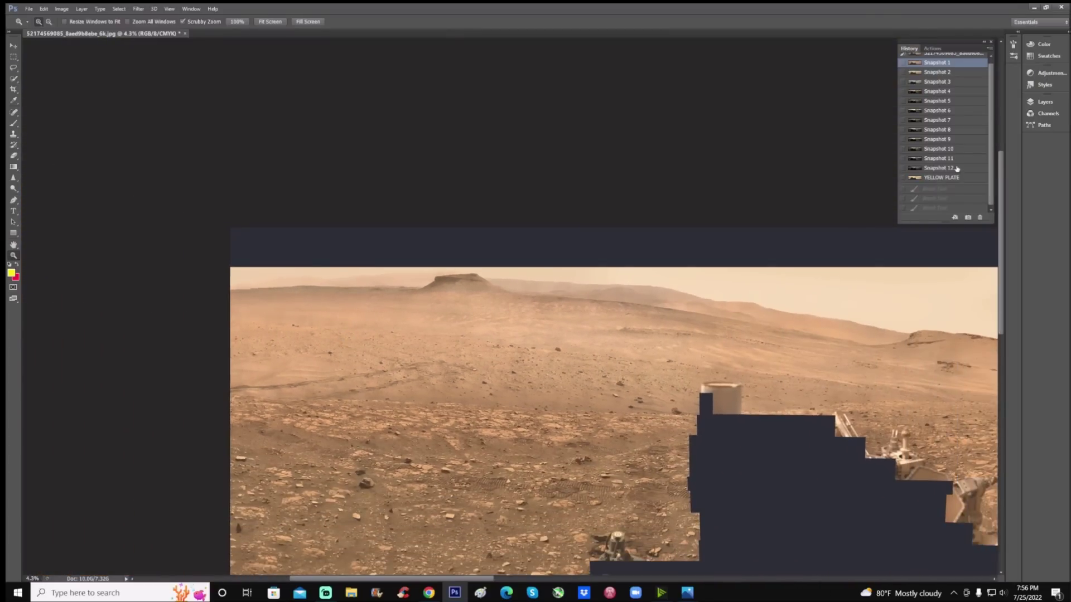
{"action": "left_click", "coordinate": [955, 178]}
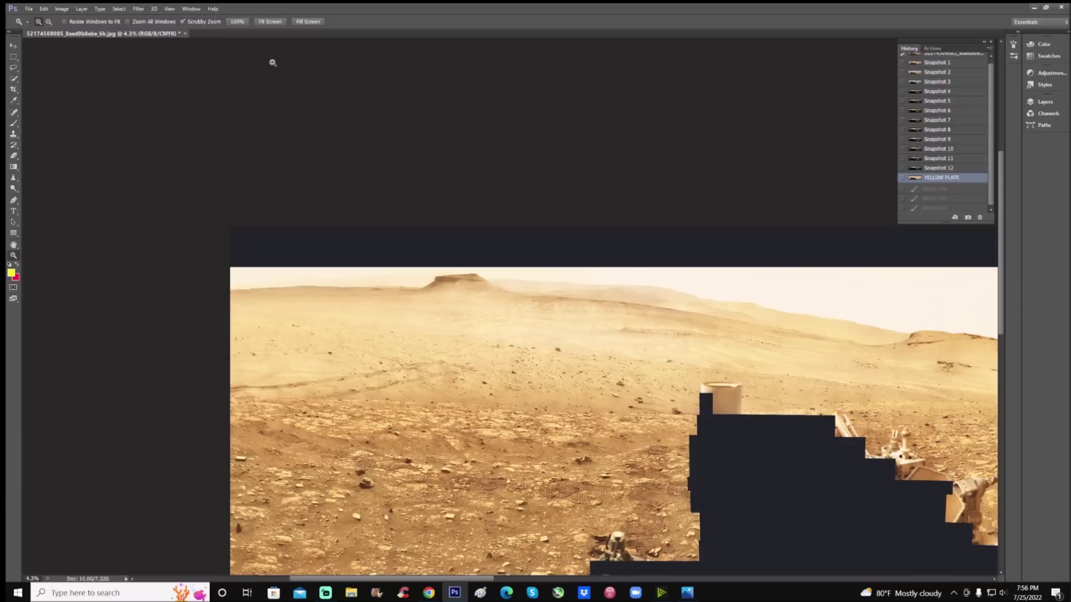
Step: Proof the panorama with the Working Yellow Plate setup and examine the mesa on the horizon up close
{"action": "left_click", "coordinate": [170, 10]}
{"action": "mouse_move", "coordinate": [187, 19]}
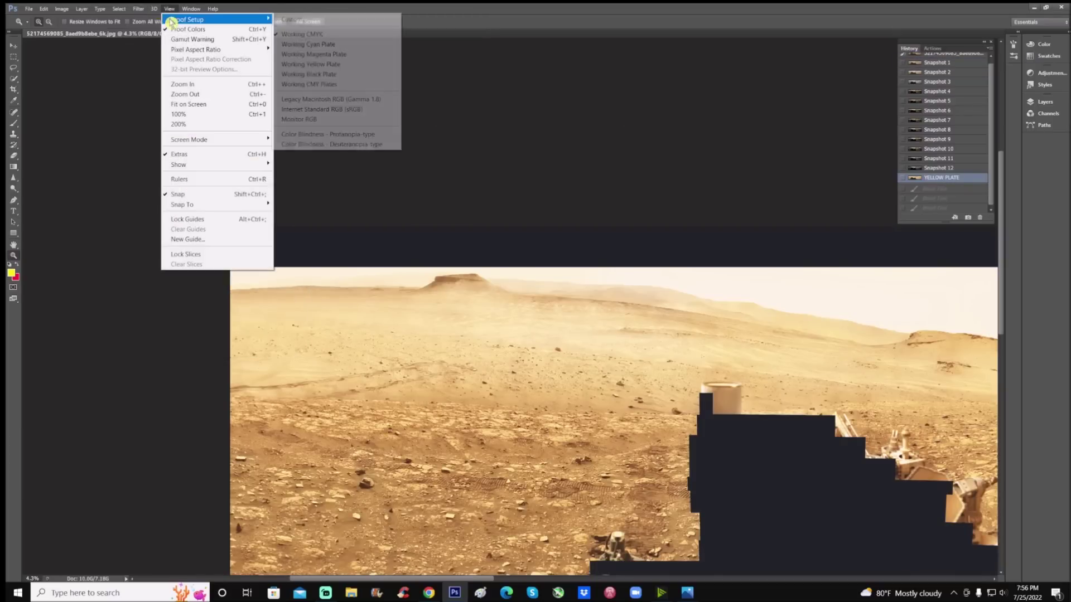
{"action": "left_click", "coordinate": [299, 65]}
{"action": "left_click_drag", "start_coordinate": [425, 257], "coordinate": [675, 355]}
{"action": "left_click", "coordinate": [623, 360]}
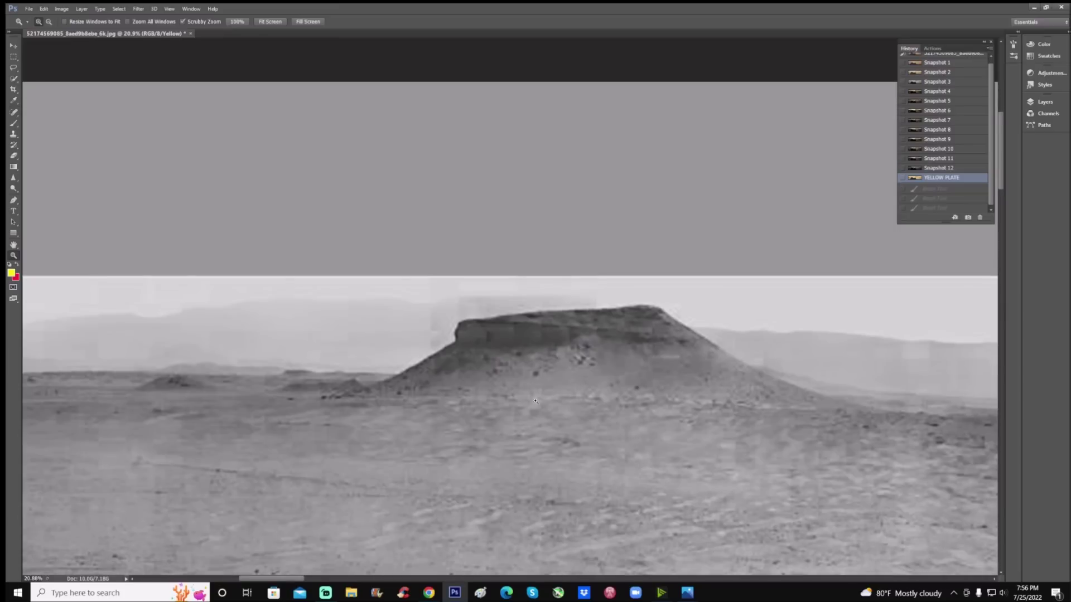
{"action": "left_click_drag", "start_coordinate": [621, 306], "coordinate": [626, 305]}
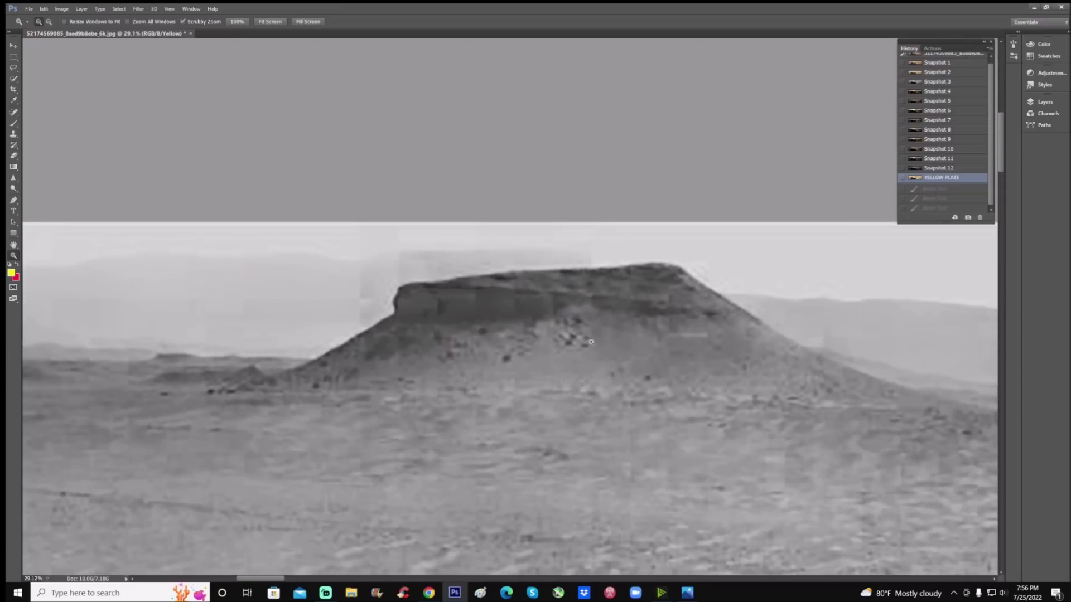
{"action": "left_click_drag", "start_coordinate": [606, 426], "coordinate": [585, 438]}
Step: Brush an arched outline over the distant hills above the dark sloping ridge
{"action": "left_click_drag", "start_coordinate": [324, 579], "coordinate": [298, 579]}
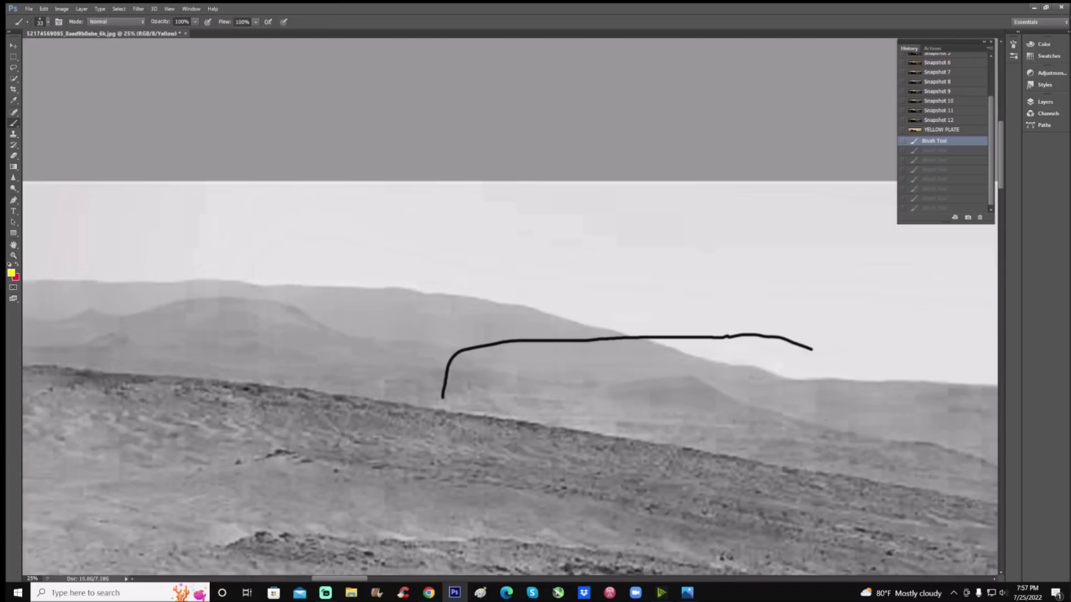
{"action": "mouse_move", "coordinate": [808, 349]}
{"action": "left_mouse_down"}
{"action": "mouse_move", "coordinate": [827, 395]}
{"action": "mouse_move", "coordinate": [822, 456]}
{"action": "left_mouse_up"}
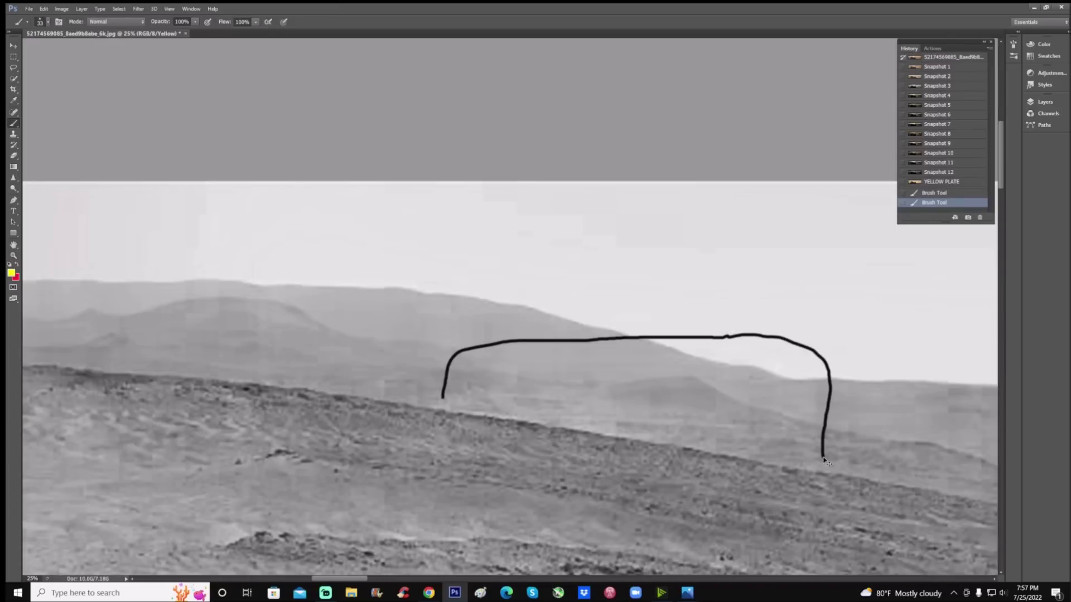
{"action": "key", "text": "ctrl+minus"}
{"action": "key", "text": "ctrl+minus"}
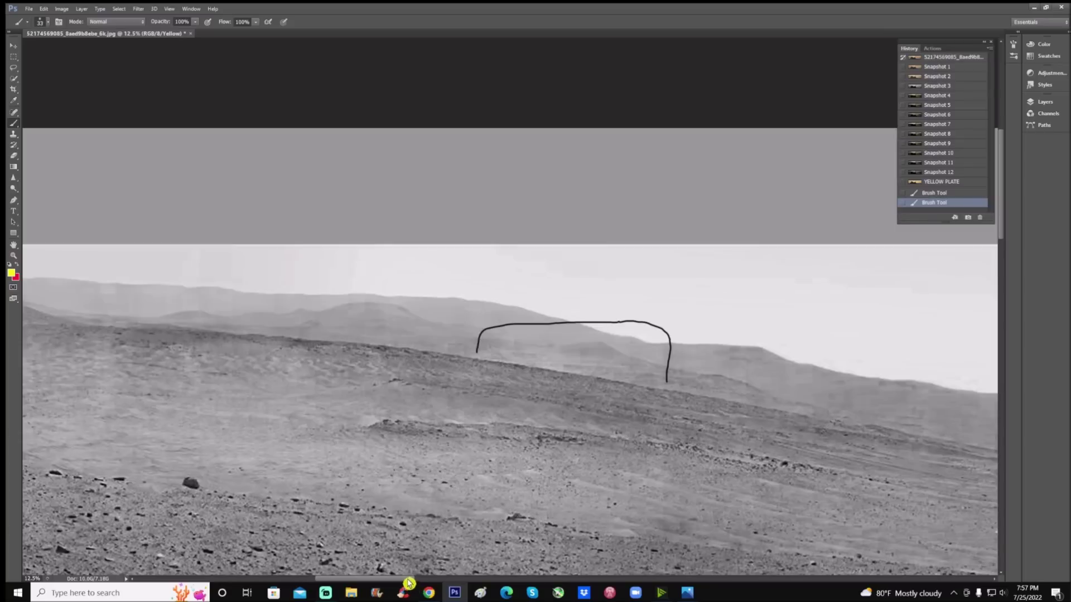
{"action": "left_click_drag", "start_coordinate": [300, 581], "coordinate": [299, 580]}
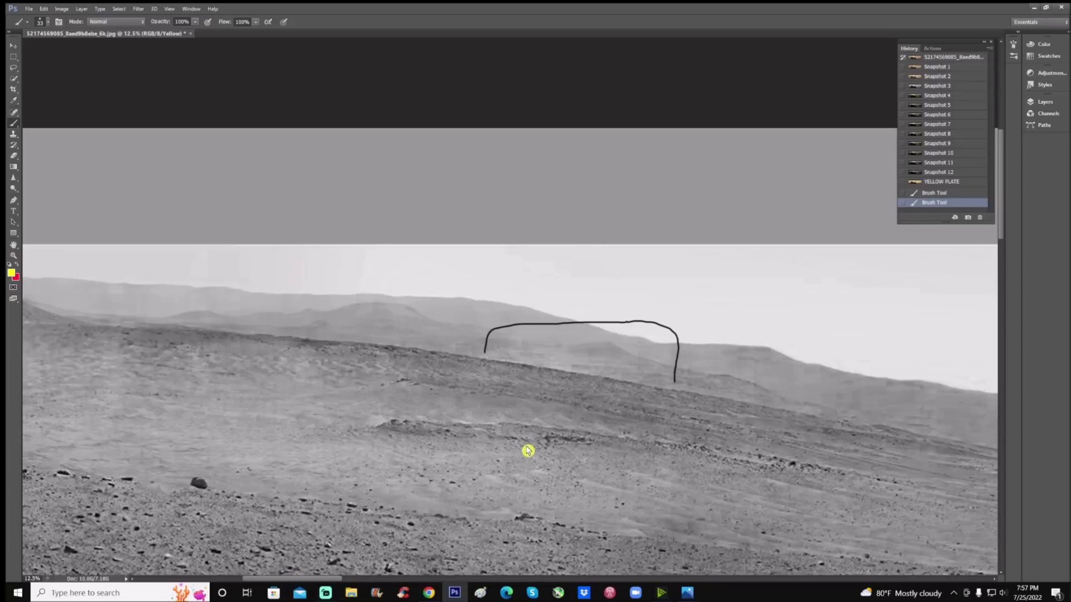
{"action": "scroll", "coordinate": [526, 446], "scroll_direction": "left", "scroll_amount": 10}
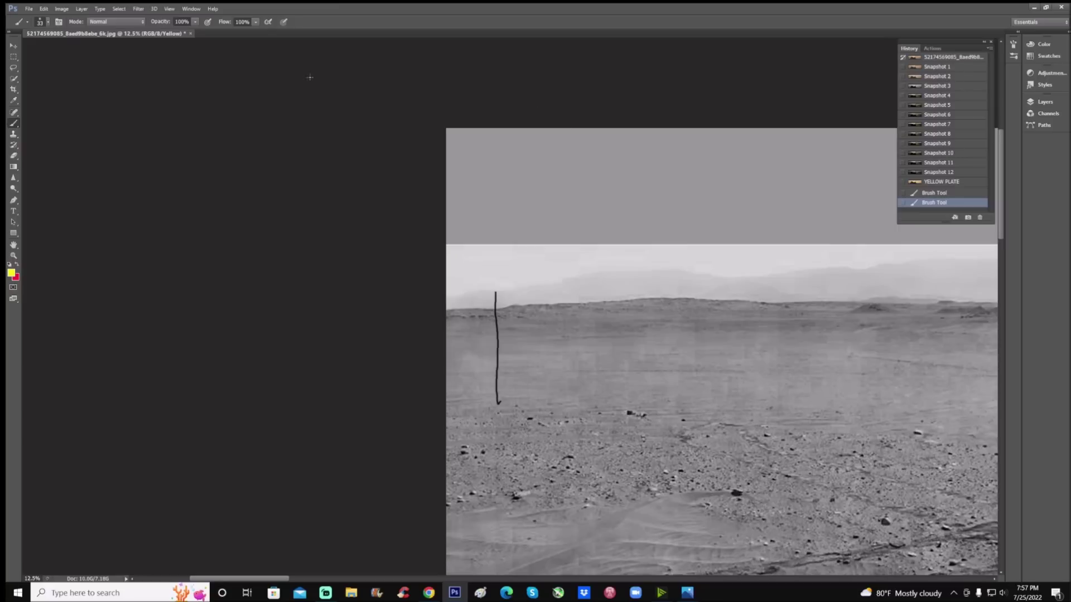
Step: Set the proof setup back to Working CMYK and restore Snapshot 12
{"action": "left_click", "coordinate": [169, 8]}
{"action": "mouse_move", "coordinate": [240, 20]}
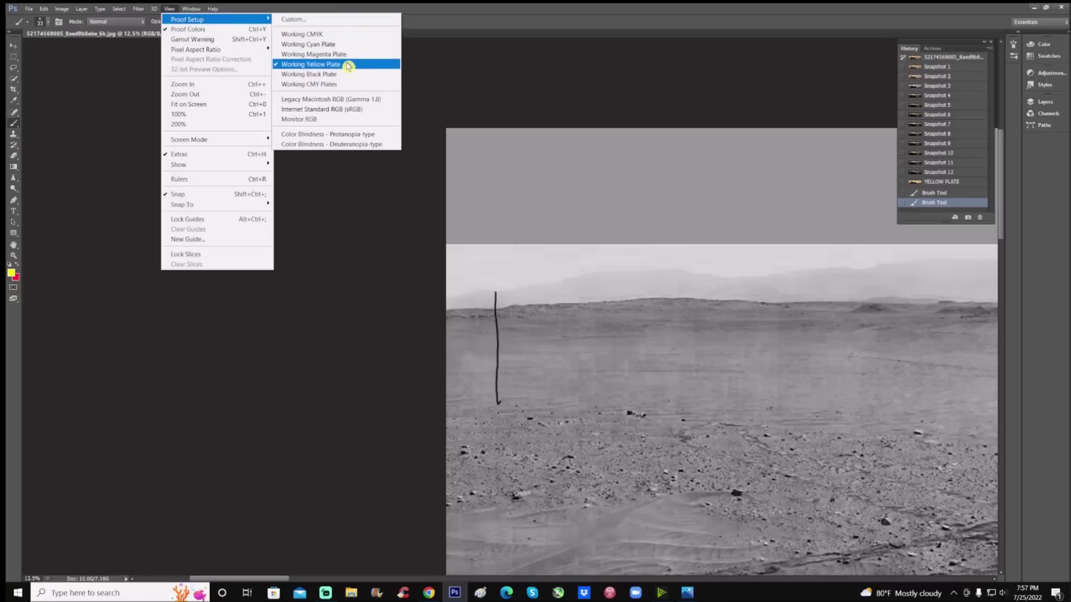
{"action": "left_click", "coordinate": [348, 35]}
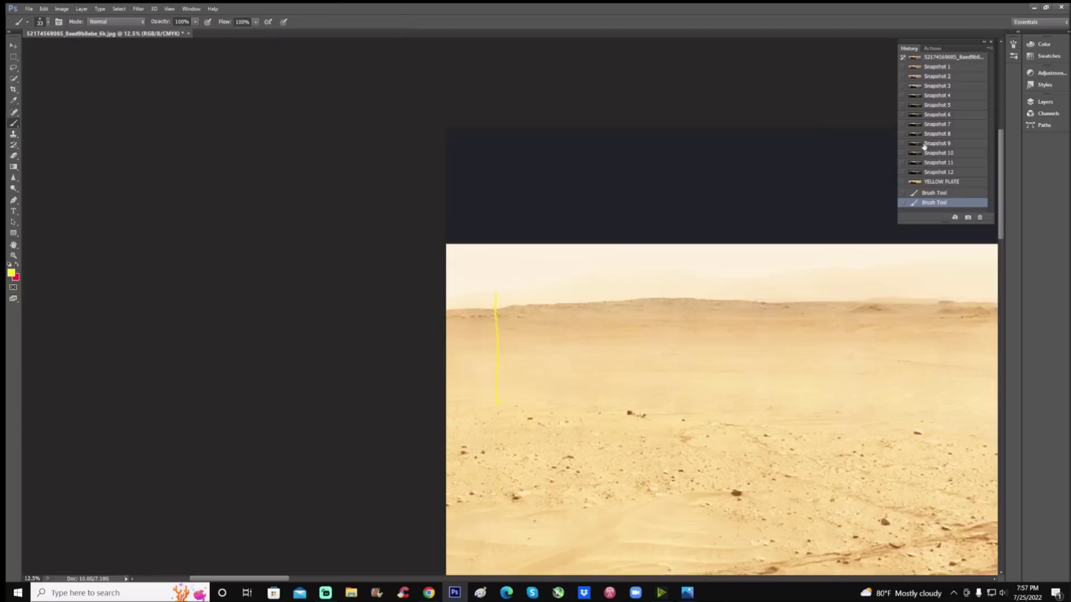
{"action": "left_click", "coordinate": [954, 173]}
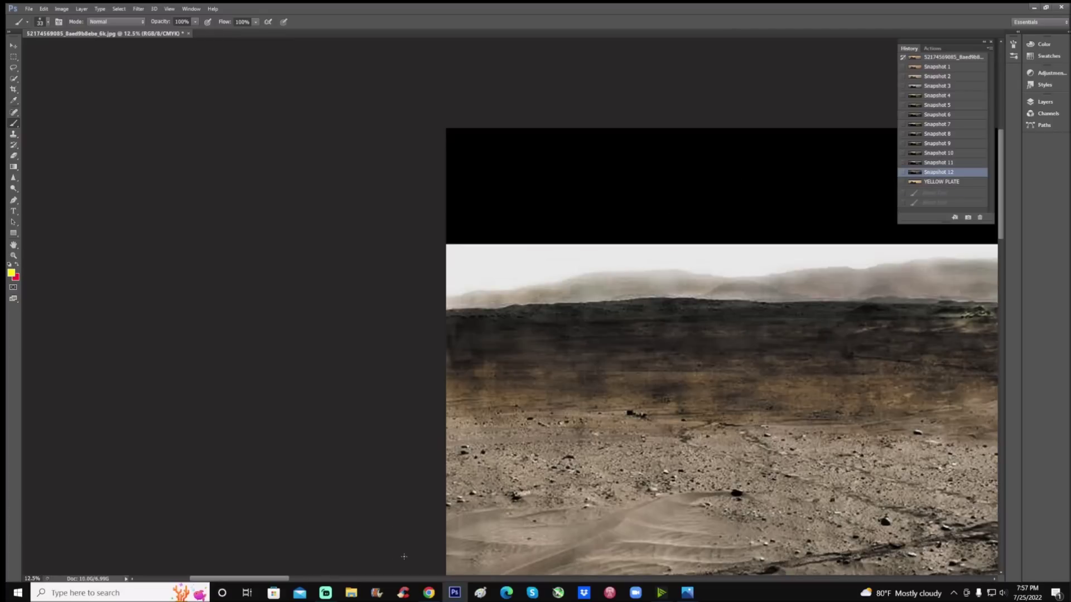
Step: Circle the small bright mound at the mesa's left foot with a yellow brush stroke
{"action": "left_click_drag", "start_coordinate": [284, 579], "coordinate": [324, 584]}
{"action": "key", "text": "z"}
{"action": "left_click_drag", "start_coordinate": [409, 291], "coordinate": [441, 388]}
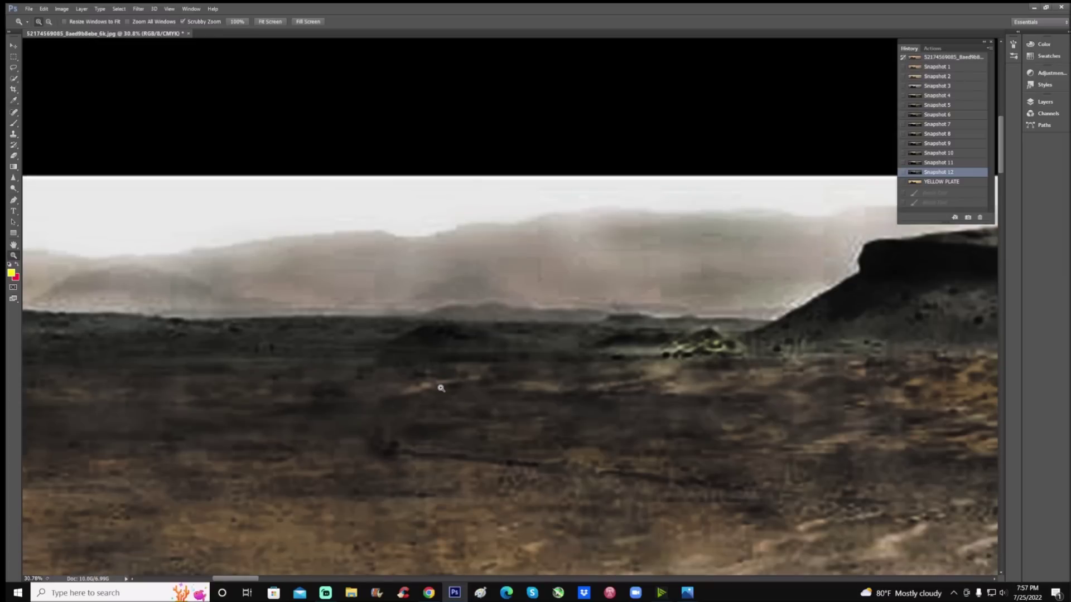
{"action": "scroll", "coordinate": [440, 388], "scroll_direction": "down", "scroll_amount": 1}
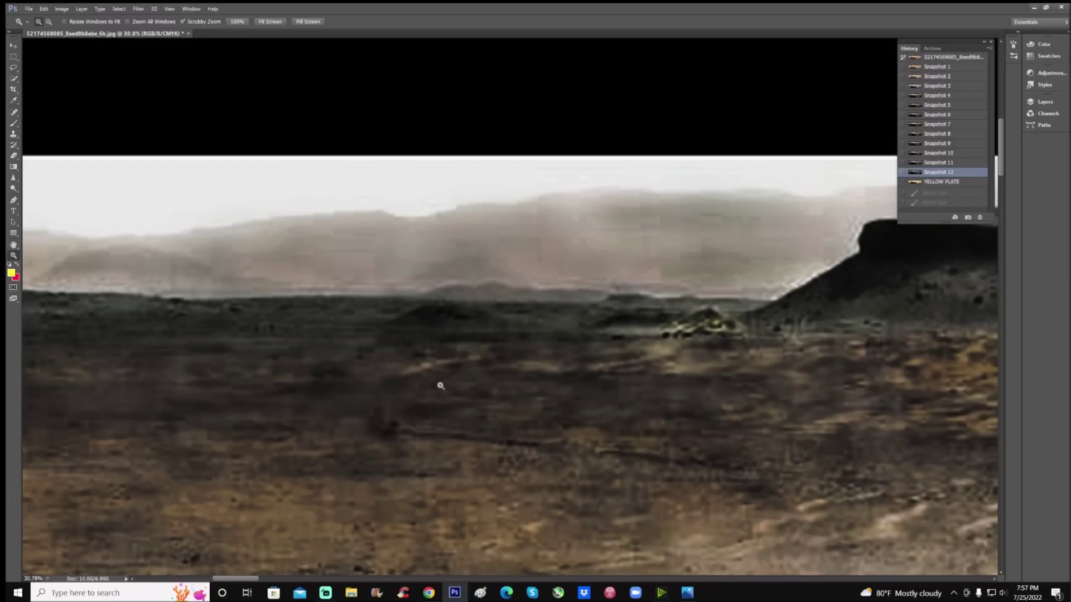
{"action": "left_click_drag", "start_coordinate": [237, 582], "coordinate": [262, 574]}
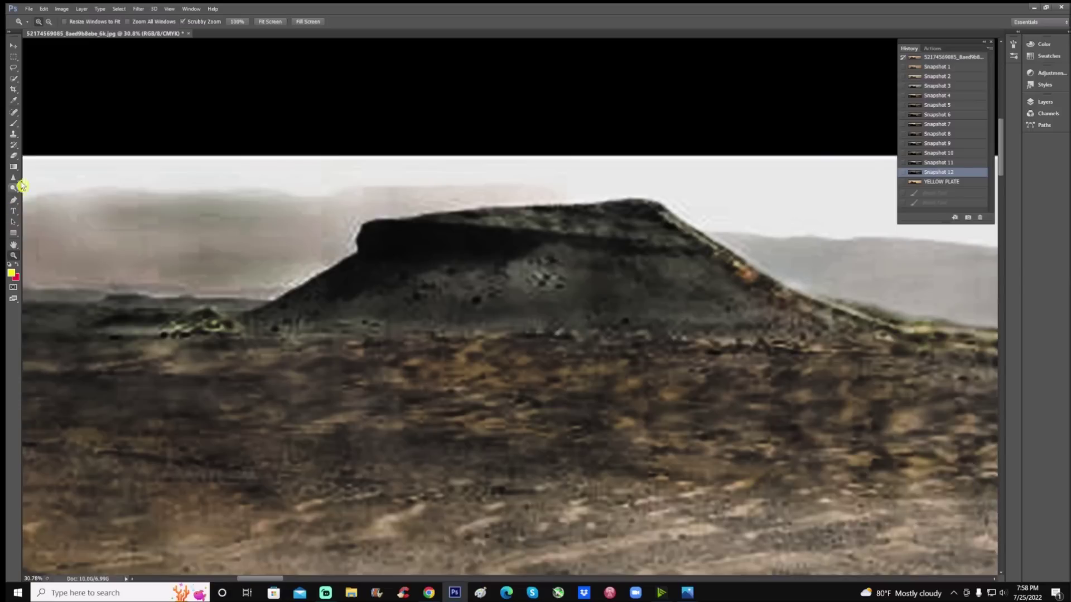
{"action": "left_click", "coordinate": [16, 124]}
{"action": "mouse_move", "coordinate": [216, 285]}
{"action": "left_mouse_down"}
{"action": "mouse_move", "coordinate": [145, 293]}
{"action": "mouse_move", "coordinate": [133, 324]}
{"action": "mouse_move", "coordinate": [146, 345]}
{"action": "mouse_move", "coordinate": [237, 357]}
{"action": "mouse_move", "coordinate": [276, 316]}
{"action": "mouse_move", "coordinate": [237, 285]}
{"action": "mouse_move", "coordinate": [198, 282]}
{"action": "left_mouse_up"}
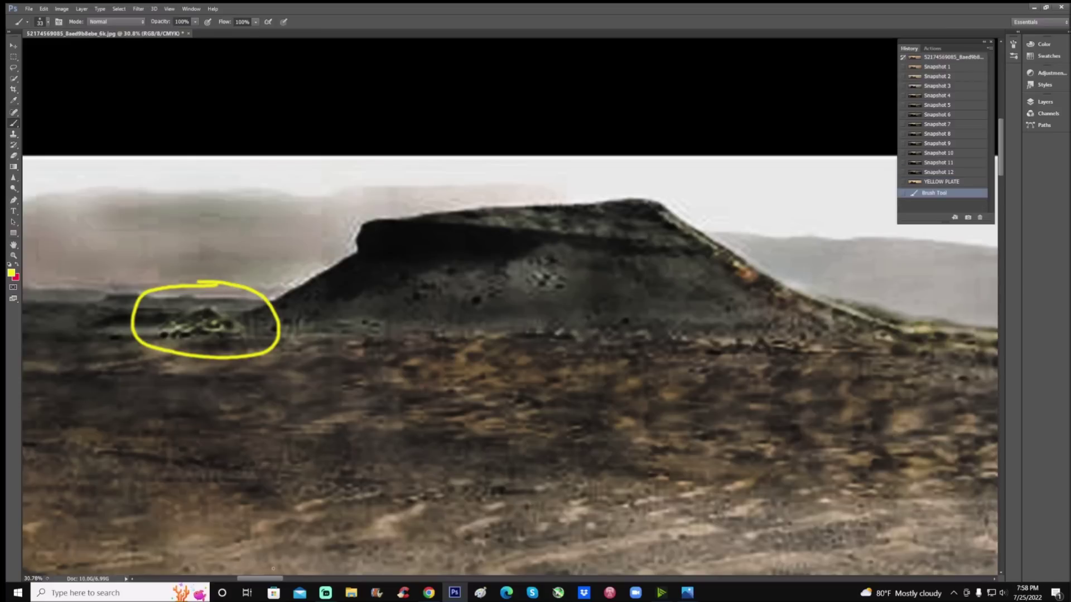
Step: Paint four yellow arrows pointing at the bright edge along the mesa's right slope, from near the summit to the foot
{"action": "left_click_drag", "start_coordinate": [247, 579], "coordinate": [236, 580]}
{"action": "scroll", "coordinate": [902, 330], "scroll_direction": "right", "scroll_amount": 2}
{"action": "scroll", "coordinate": [901, 328], "scroll_direction": "right", "scroll_amount": 8}
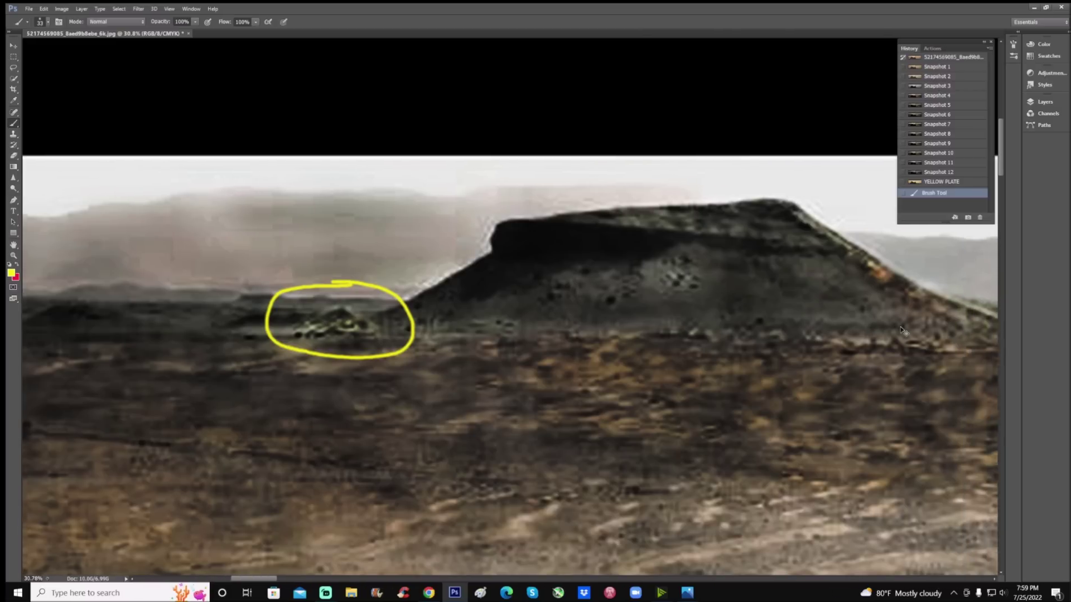
{"action": "scroll", "coordinate": [899, 326], "scroll_direction": "right", "scroll_amount": 7}
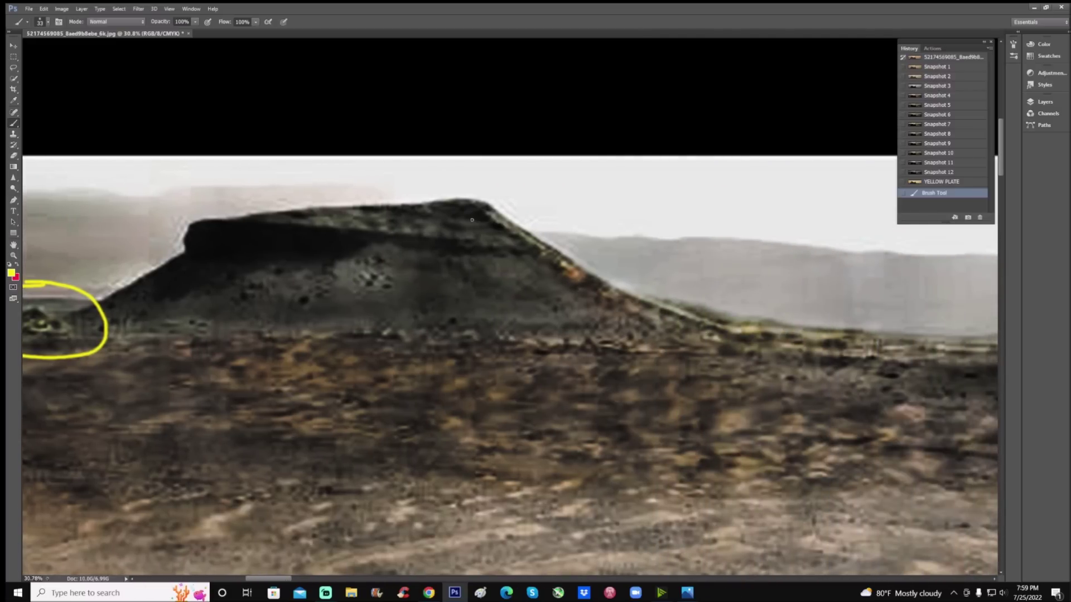
{"action": "left_click", "coordinate": [13, 255]}
{"action": "left_click_drag", "start_coordinate": [400, 266], "coordinate": [419, 269]}
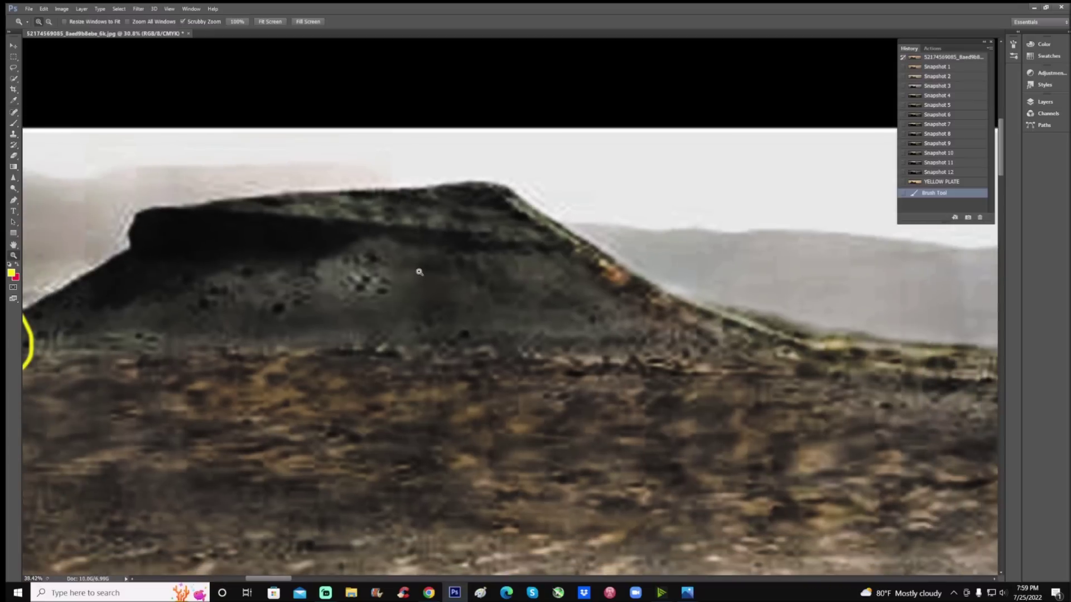
{"action": "left_click", "coordinate": [13, 126]}
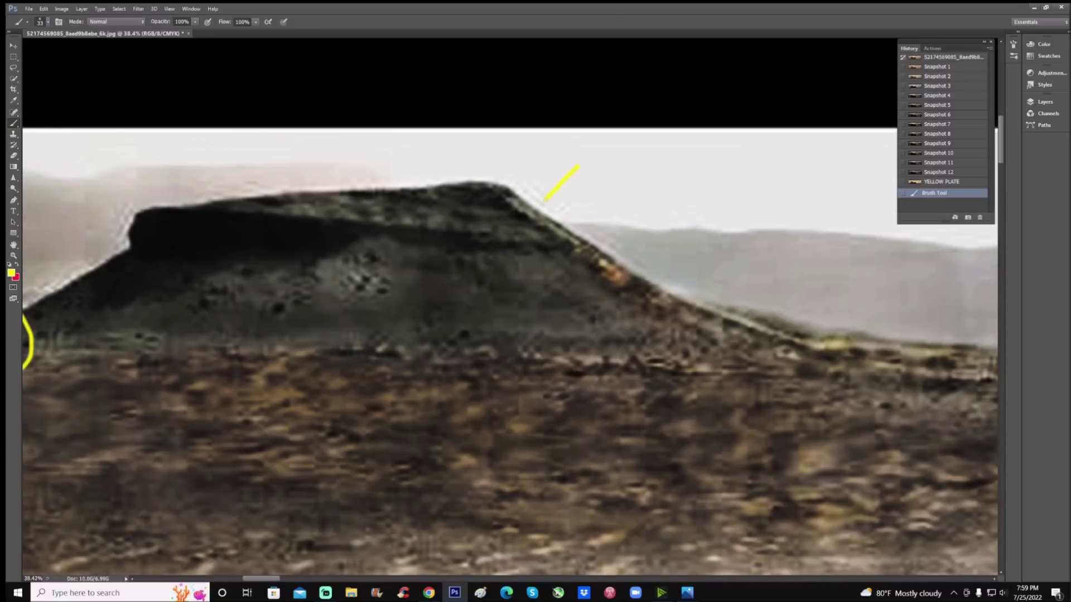
{"action": "left_click_drag", "start_coordinate": [545, 200], "coordinate": [564, 201]}
{"action": "mouse_move", "coordinate": [488, 268]}
{"action": "left_mouse_down"}
{"action": "mouse_move", "coordinate": [519, 241]}
{"action": "mouse_move", "coordinate": [510, 239]}
{"action": "mouse_move", "coordinate": [523, 246]}
{"action": "left_mouse_up"}
{"action": "mouse_move", "coordinate": [555, 321]}
{"action": "left_mouse_down"}
{"action": "mouse_move", "coordinate": [594, 286]}
{"action": "mouse_move", "coordinate": [583, 291]}
{"action": "mouse_move", "coordinate": [596, 292]}
{"action": "left_mouse_up"}
{"action": "left_click_drag", "start_coordinate": [683, 397], "coordinate": [770, 356]}
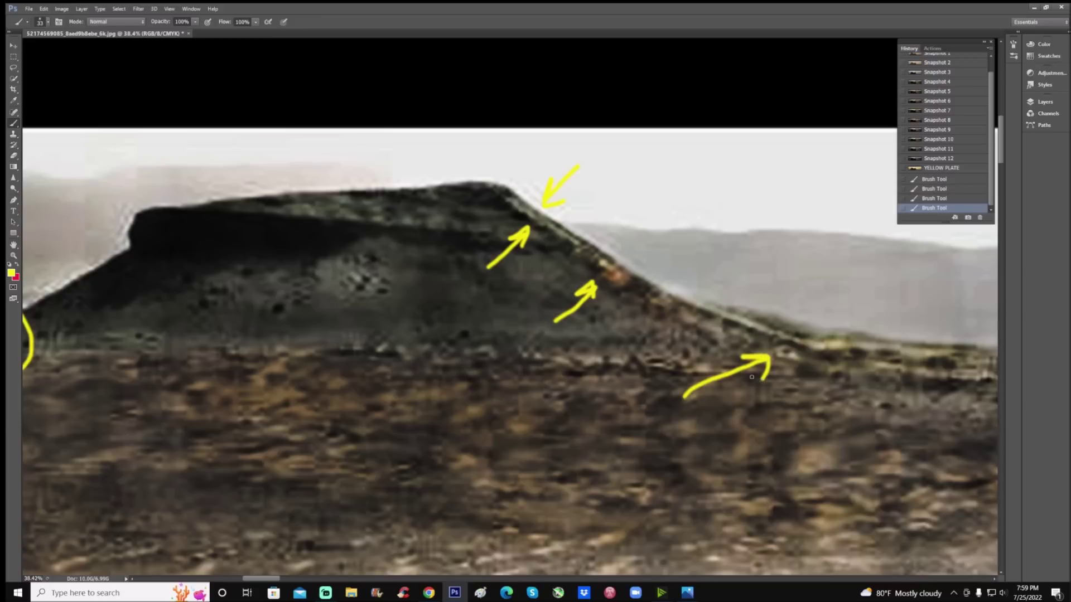
Step: Mark the bright strip of ground beyond the mesa and outline the curved feature on the dark hillside with yellow brush strokes
{"action": "left_click_drag", "start_coordinate": [273, 583], "coordinate": [296, 584]}
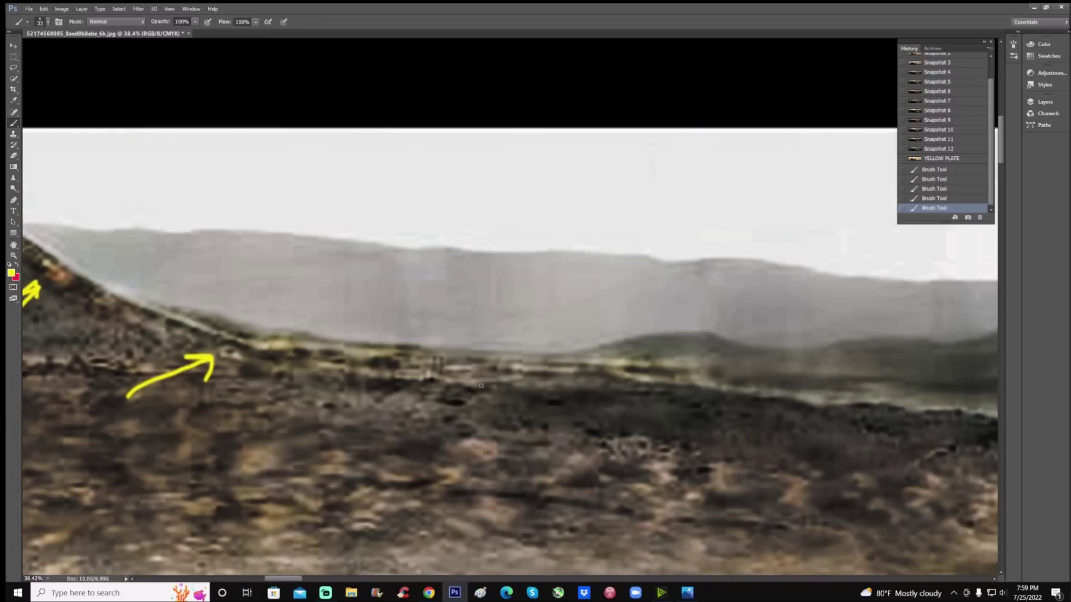
{"action": "mouse_move", "coordinate": [440, 326]}
{"action": "left_mouse_down"}
{"action": "mouse_move", "coordinate": [369, 347]}
{"action": "mouse_move", "coordinate": [358, 376]}
{"action": "mouse_move", "coordinate": [385, 392]}
{"action": "mouse_move", "coordinate": [490, 400]}
{"action": "mouse_move", "coordinate": [591, 397]}
{"action": "mouse_move", "coordinate": [600, 380]}
{"action": "mouse_move", "coordinate": [567, 347]}
{"action": "mouse_move", "coordinate": [419, 328]}
{"action": "left_mouse_up"}
{"action": "left_click_drag", "start_coordinate": [305, 580], "coordinate": [329, 580]}
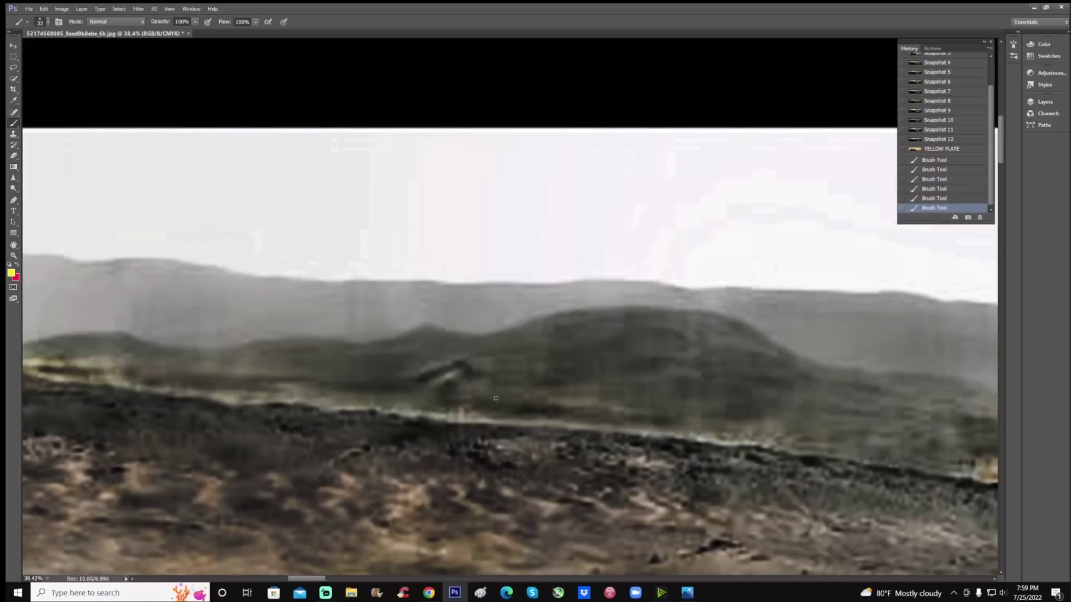
{"action": "mouse_move", "coordinate": [393, 369]}
{"action": "left_mouse_down"}
{"action": "mouse_move", "coordinate": [480, 333]}
{"action": "mouse_move", "coordinate": [539, 351]}
{"action": "mouse_move", "coordinate": [526, 417]}
{"action": "left_mouse_up"}
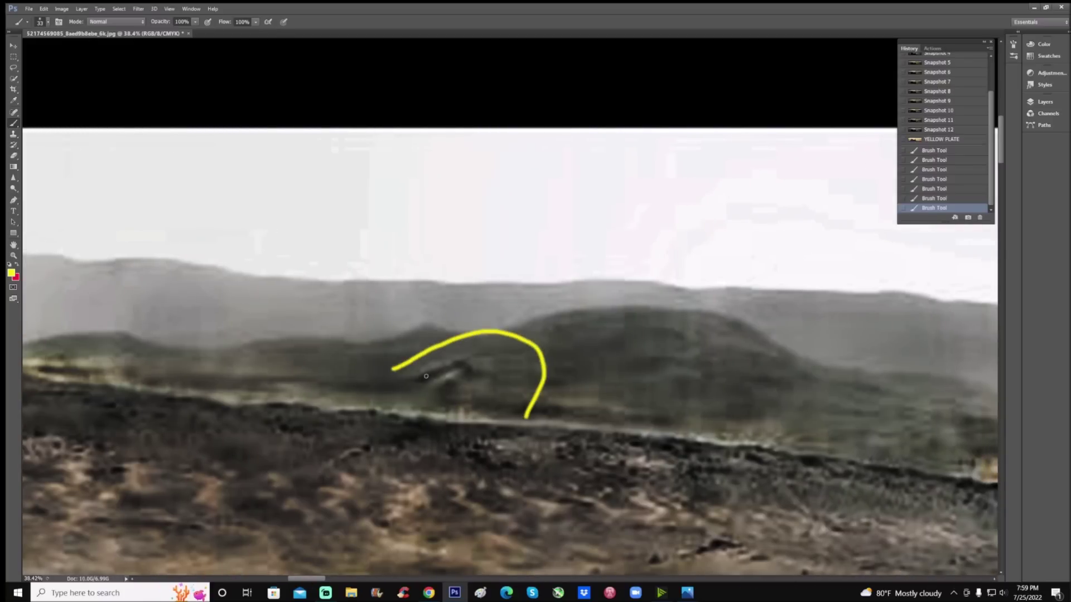
{"action": "mouse_move", "coordinate": [410, 380]}
{"action": "left_mouse_down"}
{"action": "mouse_move", "coordinate": [465, 360]}
{"action": "mouse_move", "coordinate": [469, 381]}
{"action": "mouse_move", "coordinate": [443, 393]}
{"action": "left_mouse_up"}
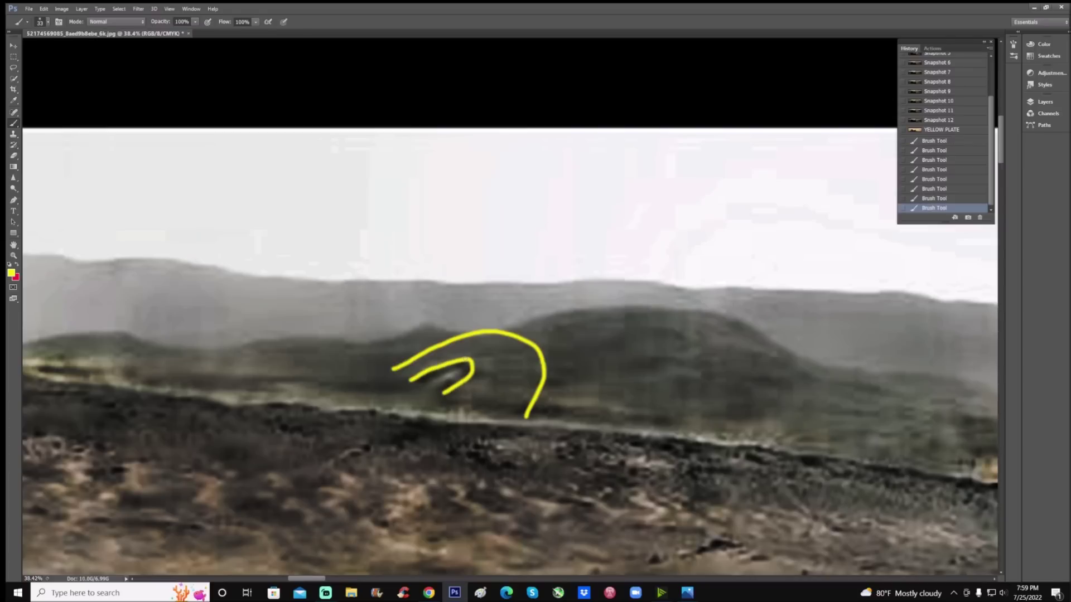
{"action": "mouse_move", "coordinate": [465, 356]}
{"action": "left_mouse_down"}
{"action": "mouse_move", "coordinate": [485, 356]}
{"action": "mouse_move", "coordinate": [488, 382]}
{"action": "mouse_move", "coordinate": [455, 400]}
{"action": "left_mouse_up"}
Step: Compare the unmarked hillside across Snapshots 1, 2, 3 and 4
{"action": "scroll", "coordinate": [942, 128], "scroll_direction": "up", "scroll_amount": 3}
{"action": "left_click", "coordinate": [941, 68]}
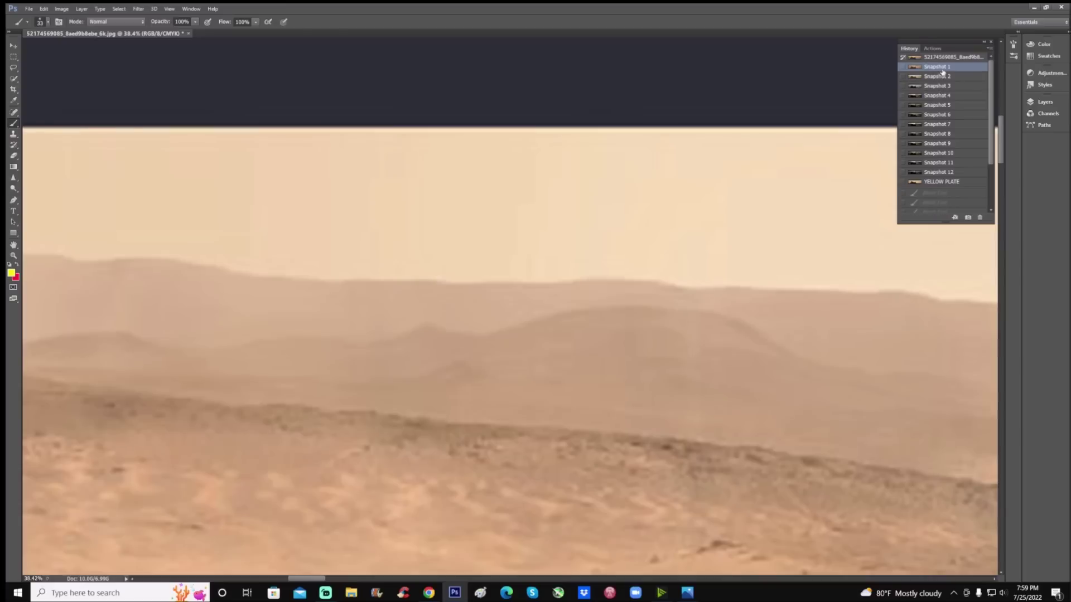
{"action": "left_click", "coordinate": [943, 78]}
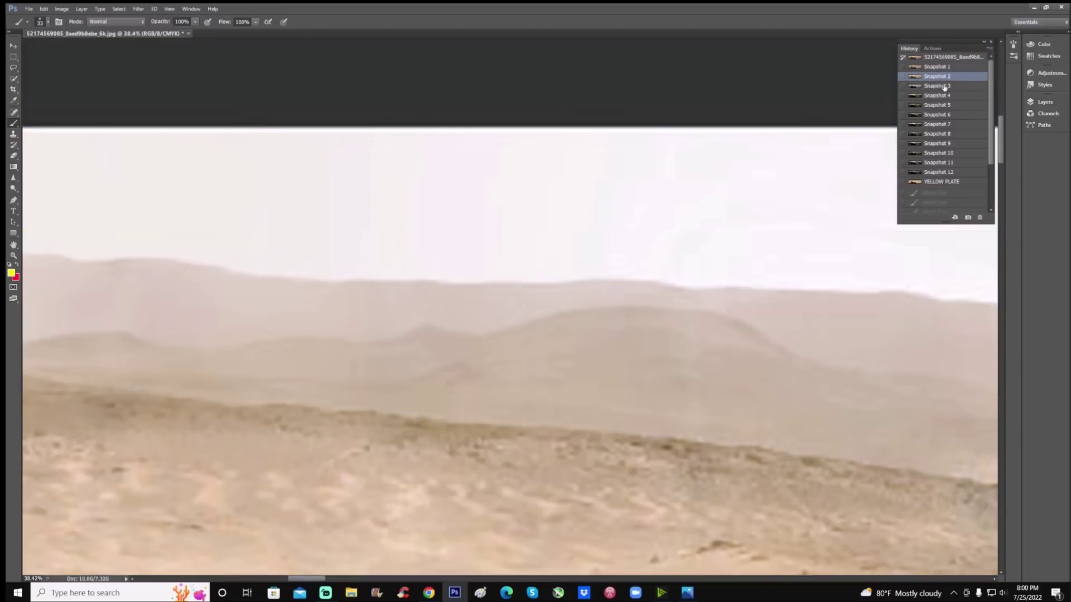
{"action": "left_click", "coordinate": [944, 87]}
{"action": "left_click", "coordinate": [945, 97]}
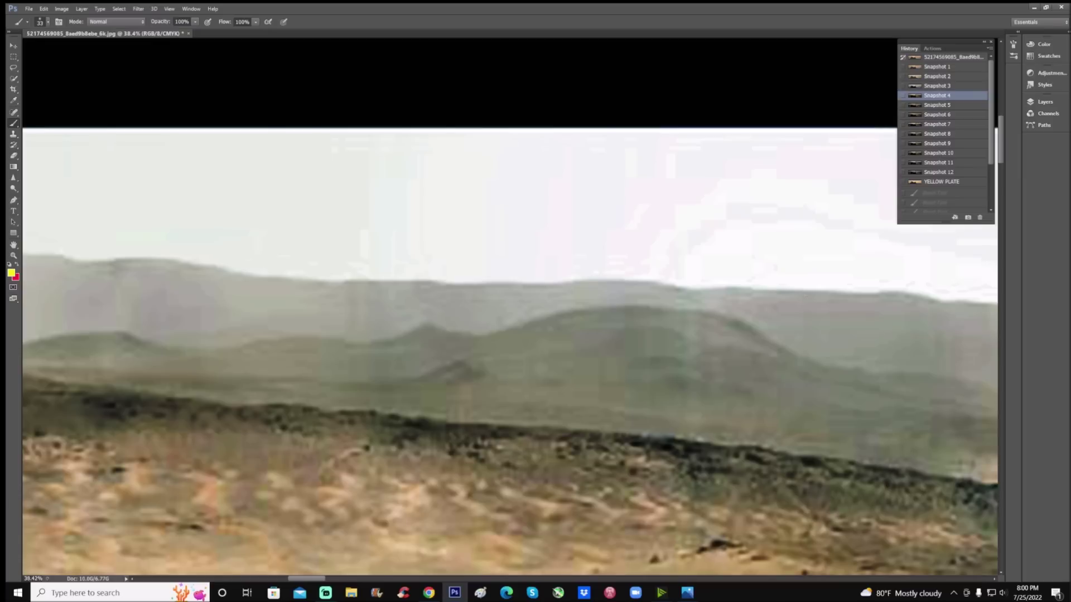
Step: Restore Snapshot 12 and brush a yellow bracket around part of the bright orange strip below the small hill behind the ridge
{"action": "left_click_drag", "start_coordinate": [321, 579], "coordinate": [351, 585]}
{"action": "scroll", "coordinate": [508, 353], "scroll_direction": "down", "scroll_amount": 6}
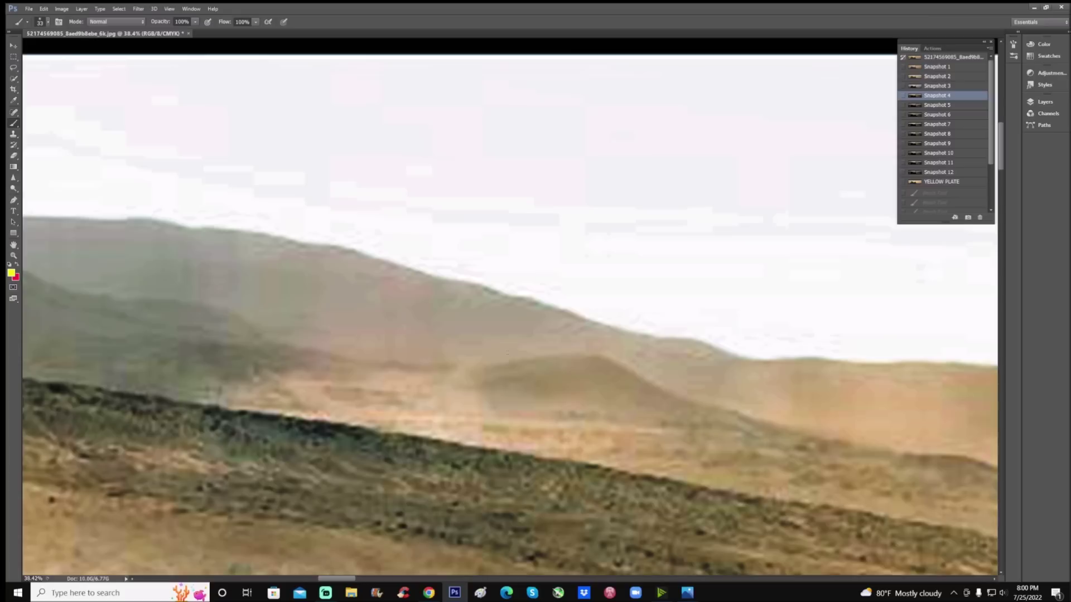
{"action": "scroll", "coordinate": [508, 354], "scroll_direction": "down", "scroll_amount": 2}
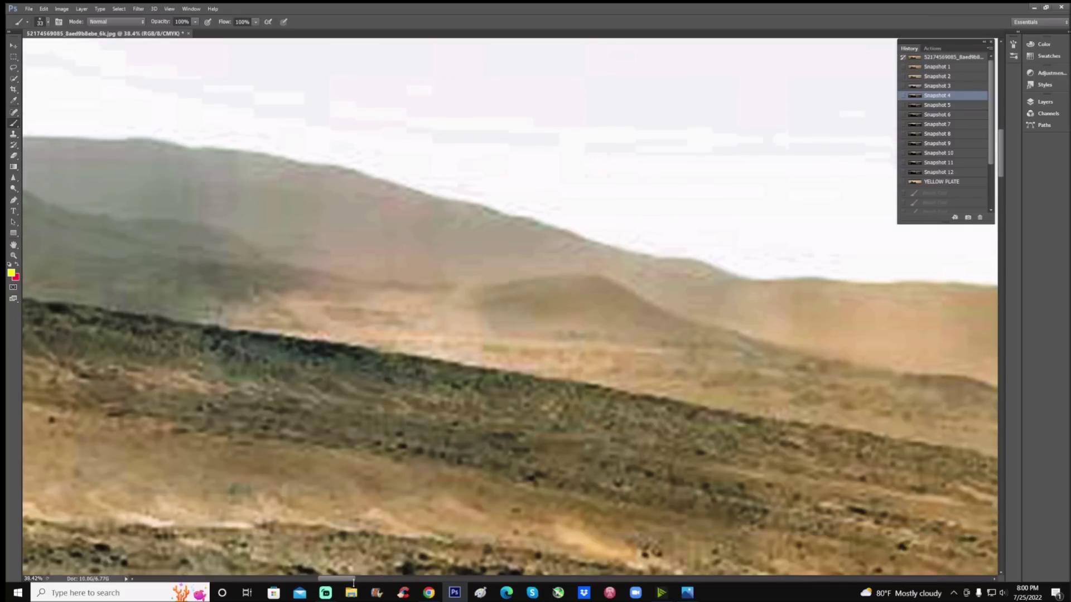
{"action": "scroll", "coordinate": [352, 585], "scroll_direction": "down", "scroll_amount": 1}
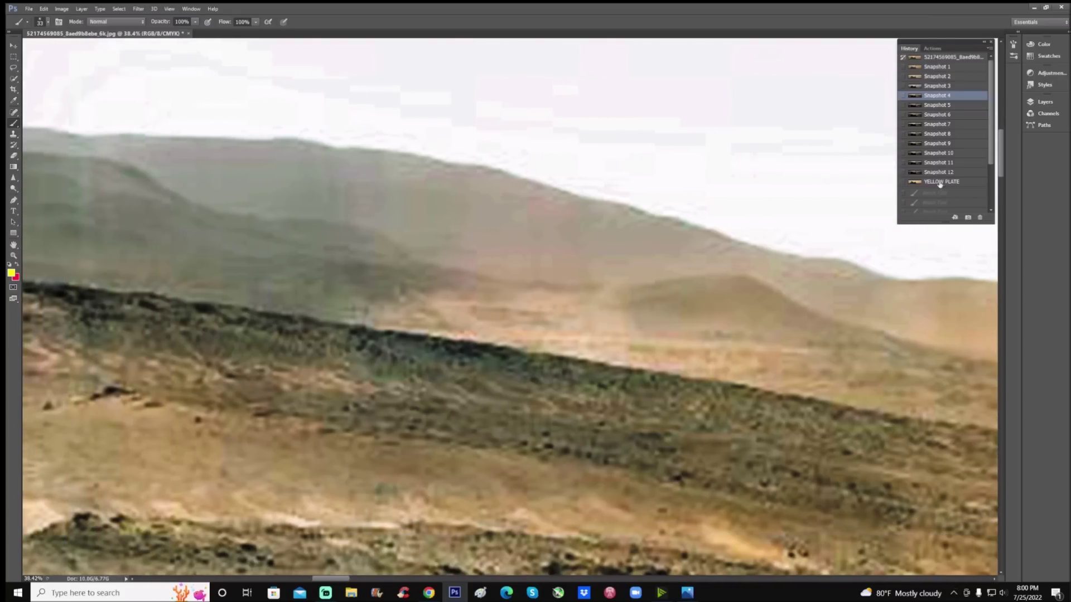
{"action": "left_click", "coordinate": [948, 172]}
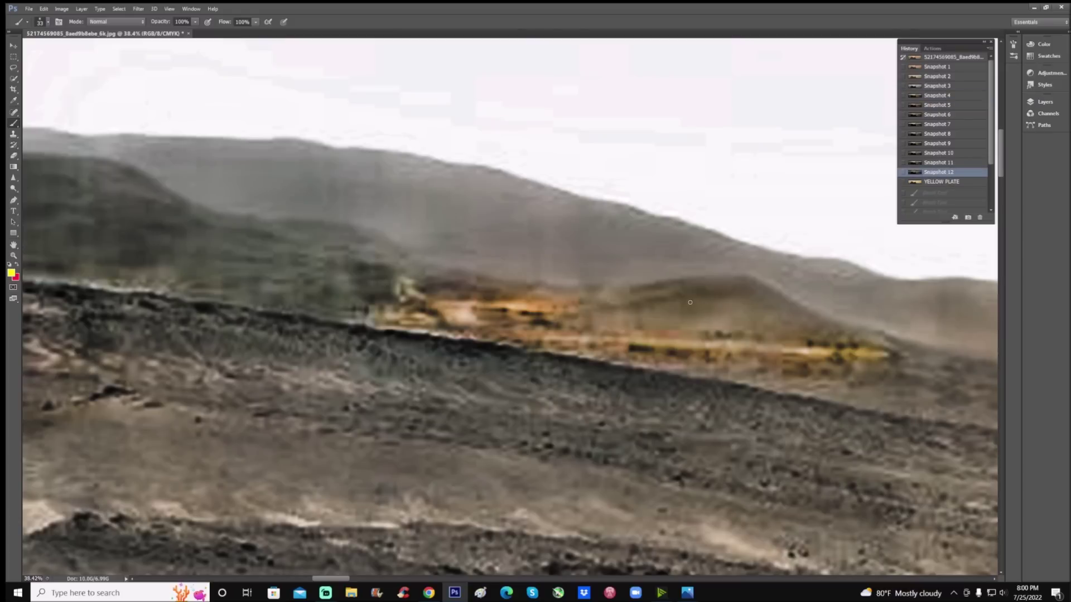
{"action": "mouse_move", "coordinate": [706, 333]}
{"action": "left_mouse_down"}
{"action": "mouse_move", "coordinate": [706, 354]}
{"action": "mouse_move", "coordinate": [724, 331]}
{"action": "mouse_move", "coordinate": [731, 359]}
{"action": "left_mouse_up"}
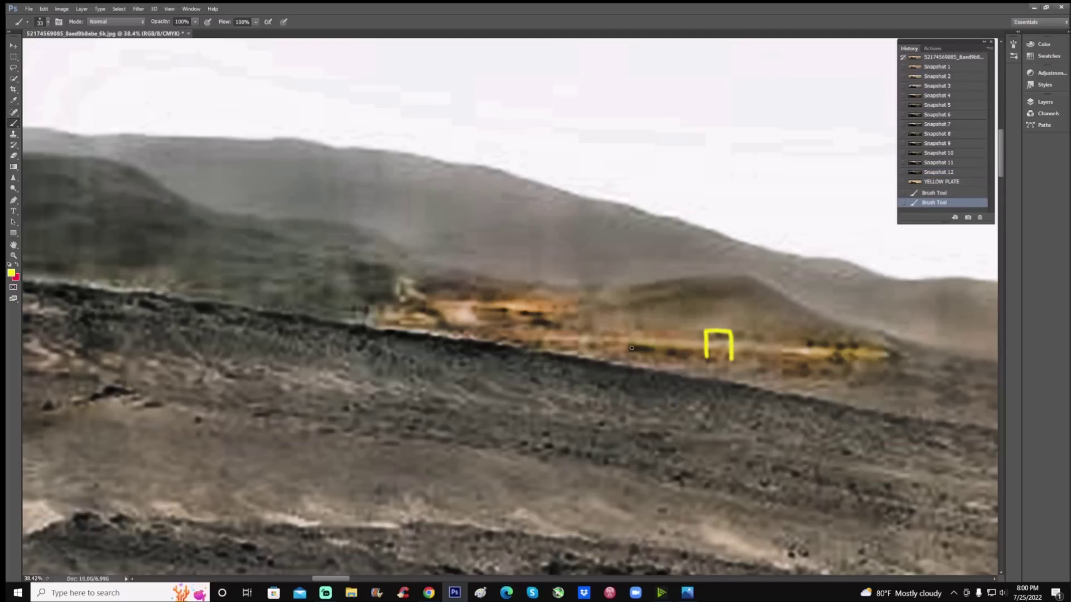
Step: Close the yellow bracket into a box on the orange strip and add three downward arrows and an oval beside it
{"action": "left_click_drag", "start_coordinate": [592, 341], "coordinate": [857, 344]}
{"action": "left_click", "coordinate": [942, 198]}
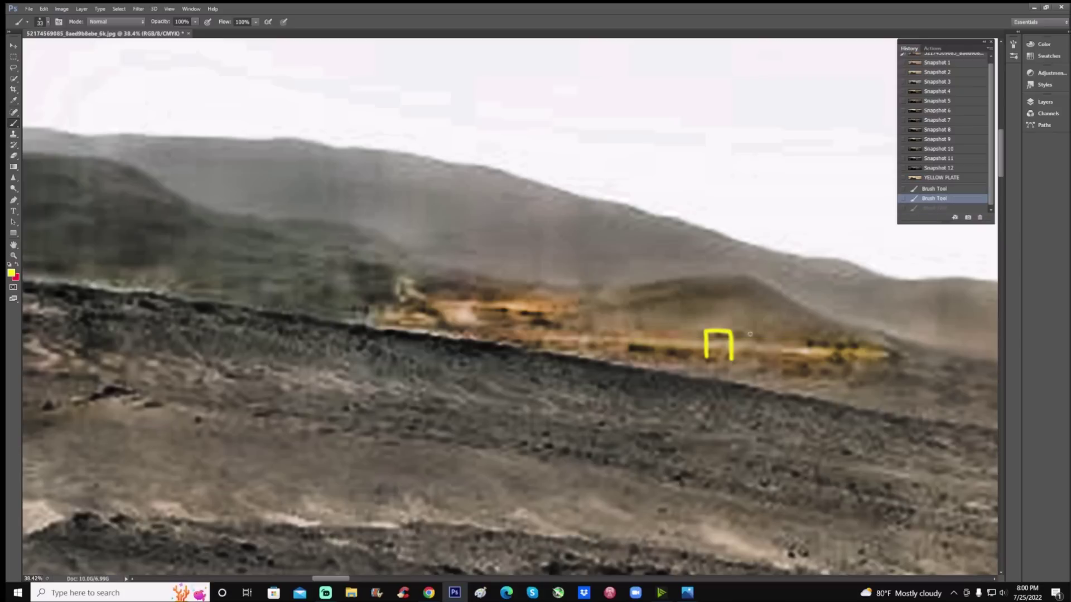
{"action": "left_click_drag", "start_coordinate": [706, 355], "coordinate": [731, 357]}
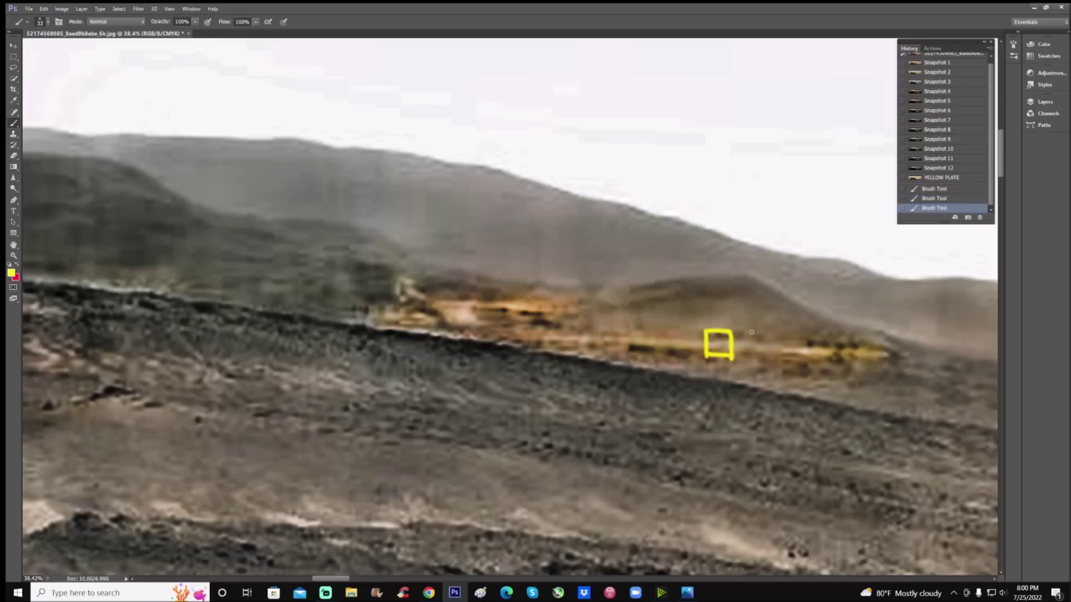
{"action": "mouse_move", "coordinate": [752, 316]}
{"action": "left_mouse_down"}
{"action": "mouse_move", "coordinate": [745, 336]}
{"action": "mouse_move", "coordinate": [780, 329]}
{"action": "mouse_move", "coordinate": [796, 348]}
{"action": "mouse_move", "coordinate": [776, 338]}
{"action": "mouse_move", "coordinate": [827, 350]}
{"action": "mouse_move", "coordinate": [782, 339]}
{"action": "left_mouse_up"}
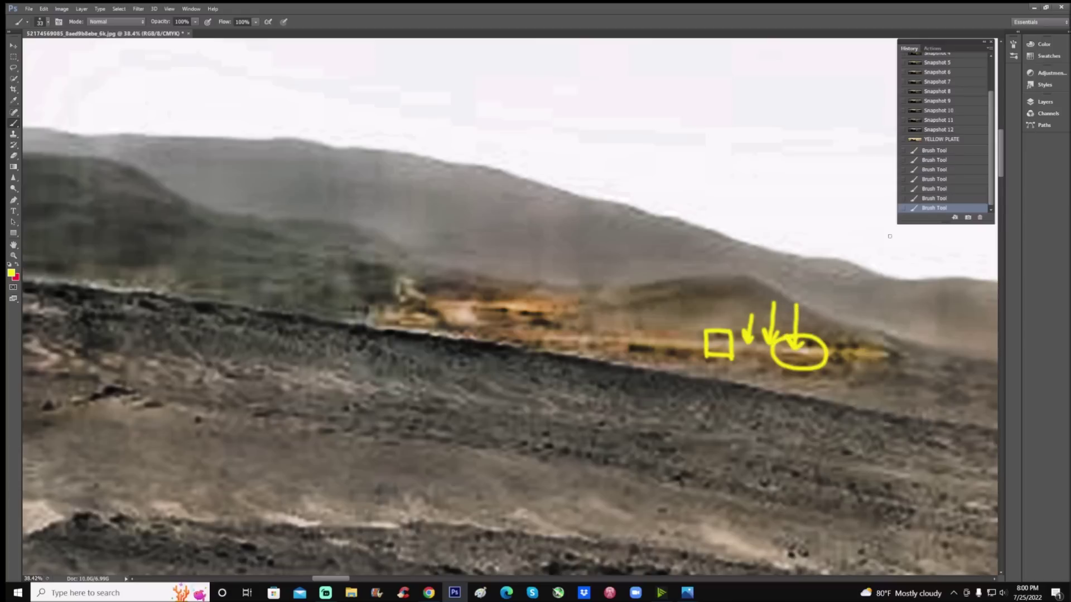
Step: Replace the box, arrows and oval with a short yellow dash and a V on the orange strip, and restore Snapshot 12
{"action": "left_click", "coordinate": [952, 150]}
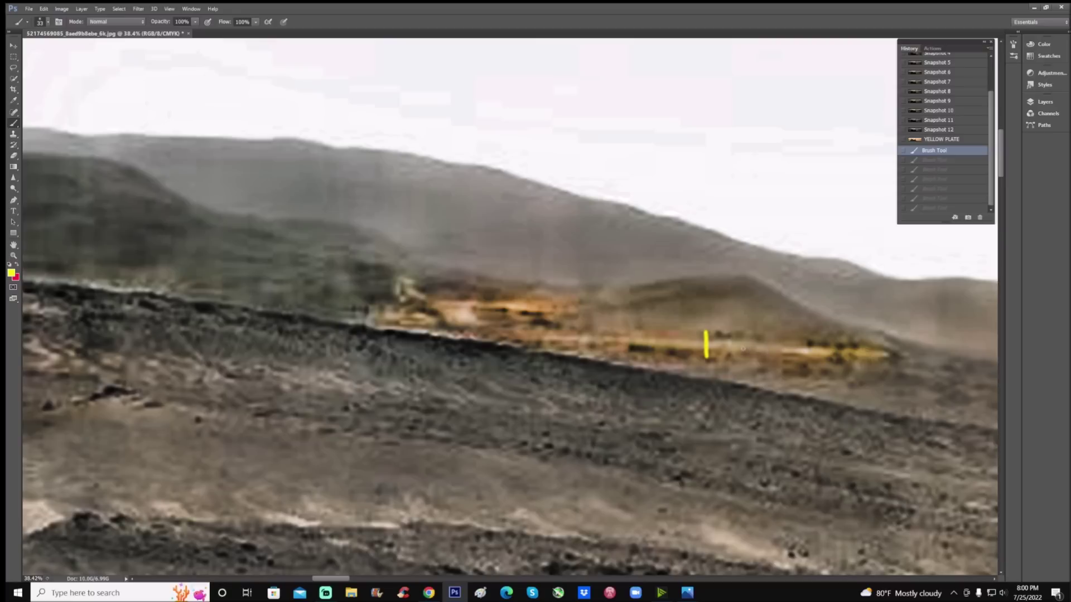
{"action": "mouse_move", "coordinate": [738, 347]}
{"action": "left_mouse_down"}
{"action": "mouse_move", "coordinate": [801, 343]}
{"action": "mouse_move", "coordinate": [792, 361]}
{"action": "mouse_move", "coordinate": [801, 361]}
{"action": "left_mouse_up"}
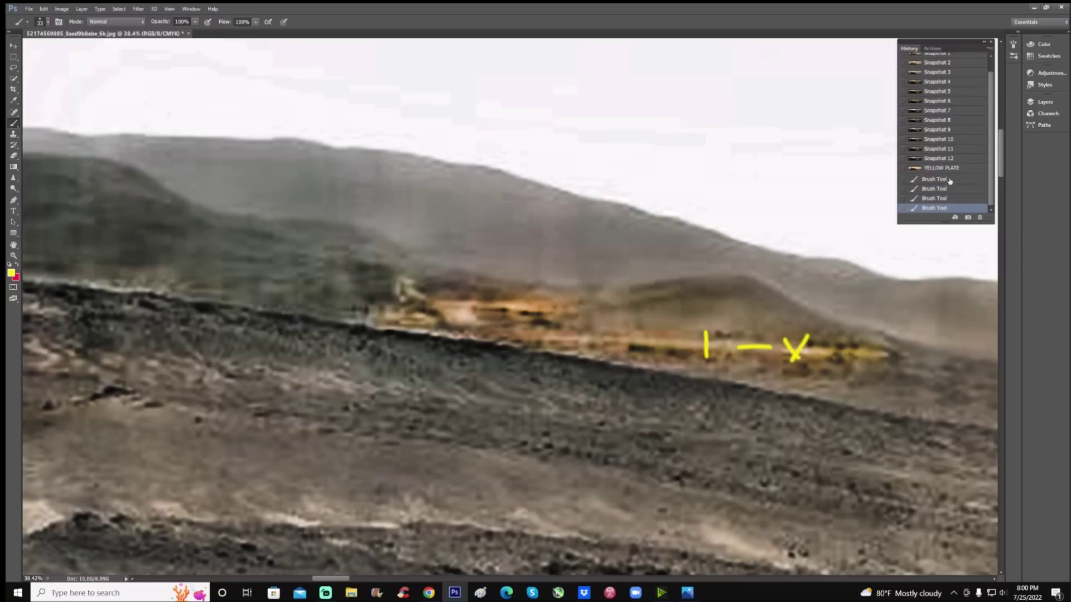
{"action": "left_click", "coordinate": [949, 179]}
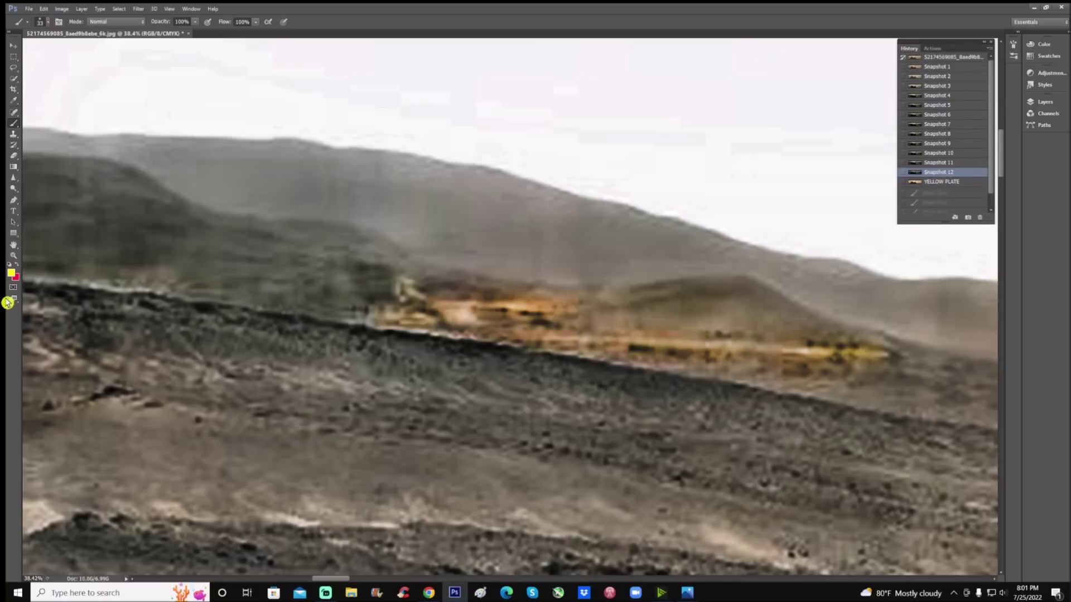
Step: Examine the unmarked horizon from the orange strip to the mesa, including the mesa's dark face and bright right slope
{"action": "left_click", "coordinate": [14, 256]}
{"action": "left_click_drag", "start_coordinate": [404, 264], "coordinate": [375, 289]}
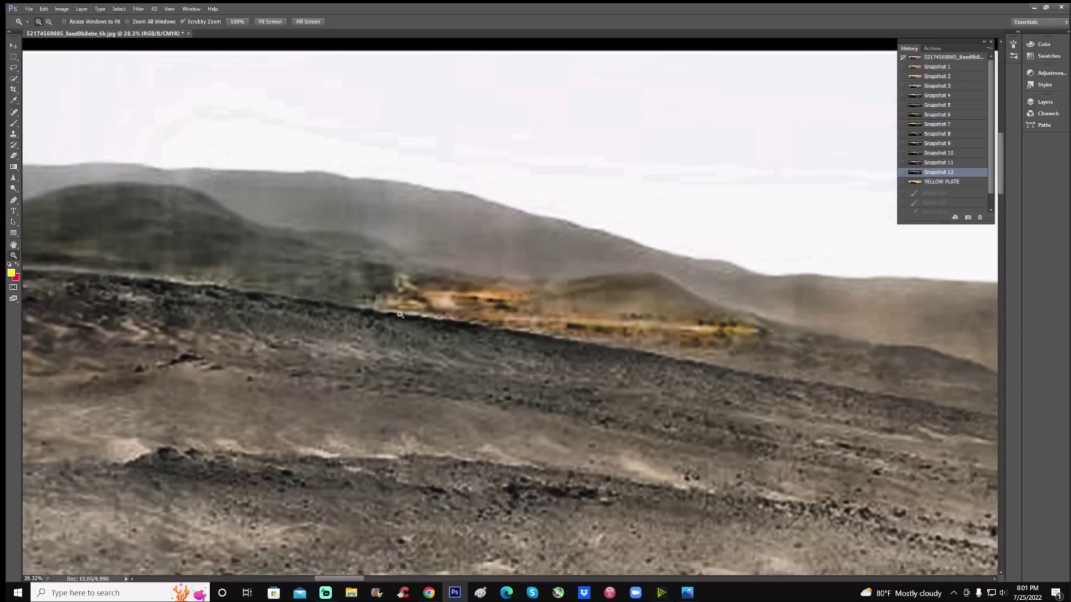
{"action": "left_click_drag", "start_coordinate": [359, 580], "coordinate": [323, 580]}
{"action": "left_click_drag", "start_coordinate": [324, 581], "coordinate": [309, 580]}
{"action": "left_click_drag", "start_coordinate": [299, 218], "coordinate": [312, 198]}
{"action": "scroll", "coordinate": [211, 161], "scroll_direction": "up", "scroll_amount": 3}
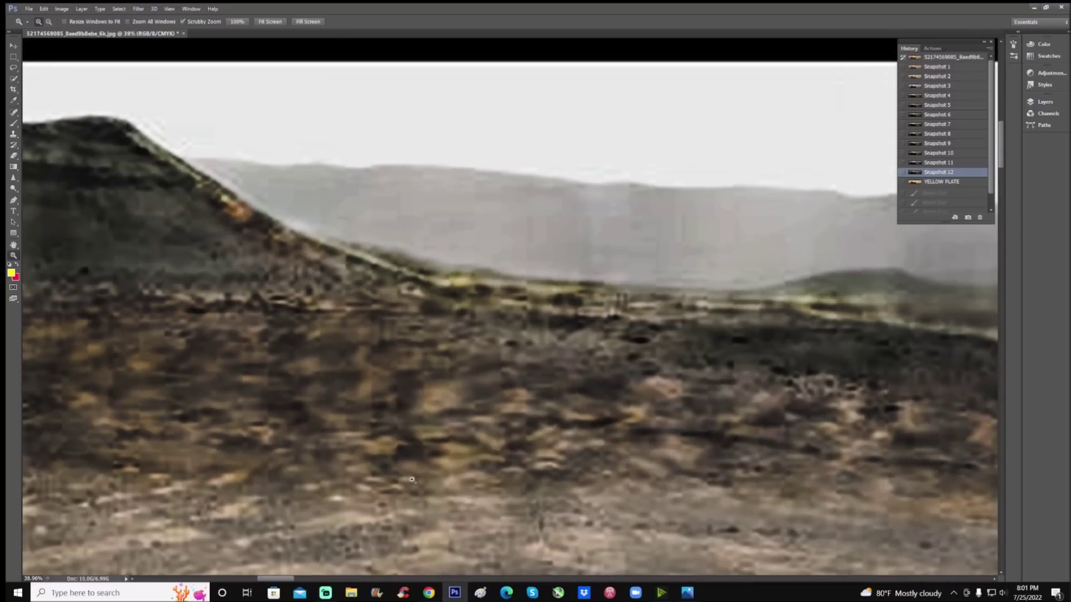
{"action": "left_click_drag", "start_coordinate": [282, 580], "coordinate": [267, 583]}
{"action": "scroll", "coordinate": [466, 428], "scroll_direction": "up", "scroll_amount": 5}
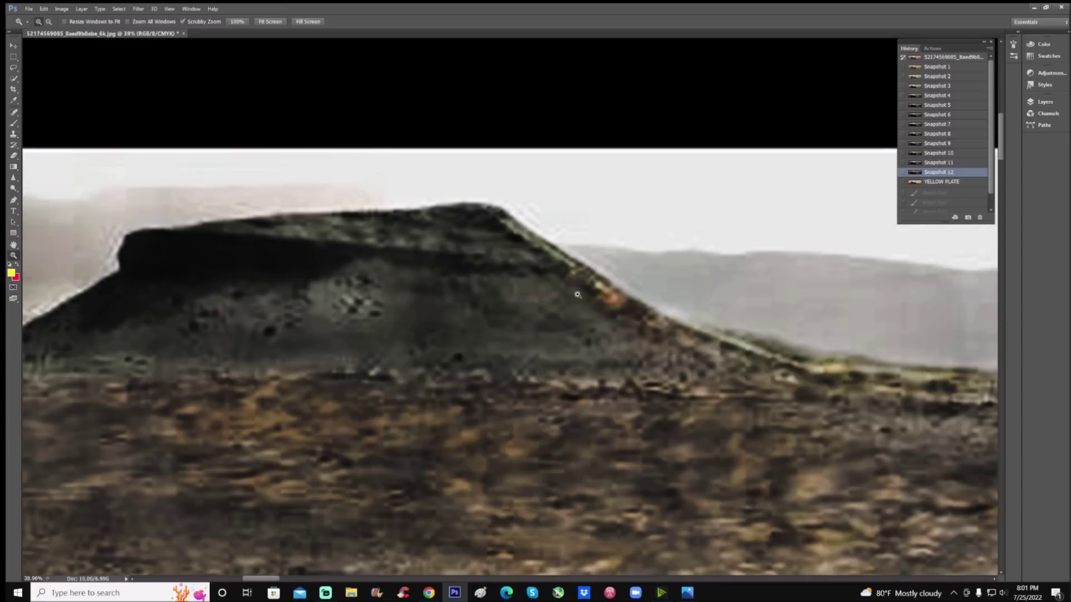
{"action": "left_click_drag", "start_coordinate": [604, 276], "coordinate": [616, 269]}
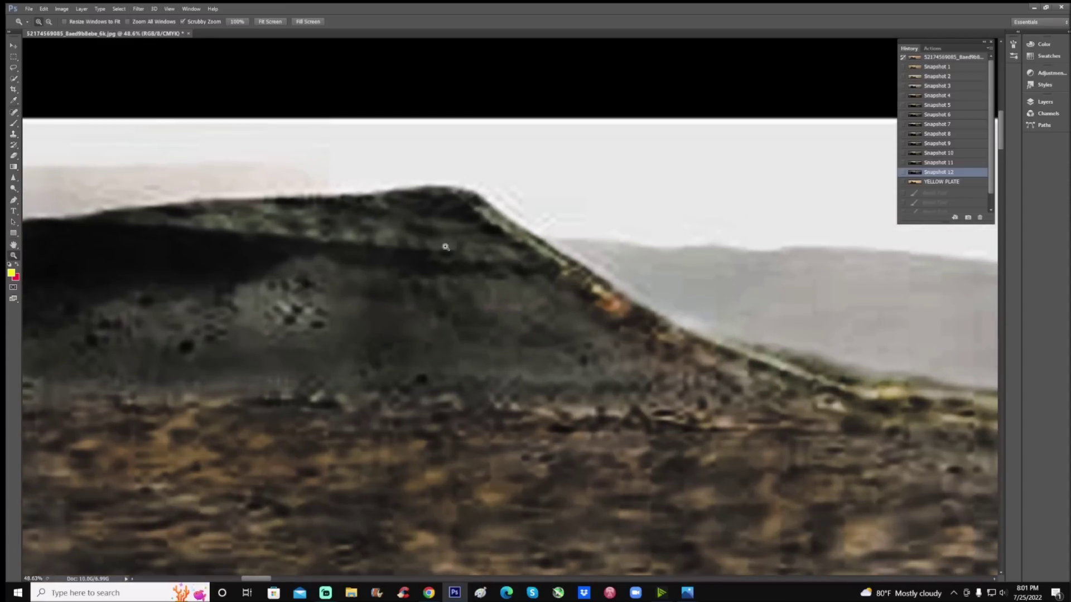
{"action": "scroll", "coordinate": [553, 382], "scroll_direction": "up", "scroll_amount": 4}
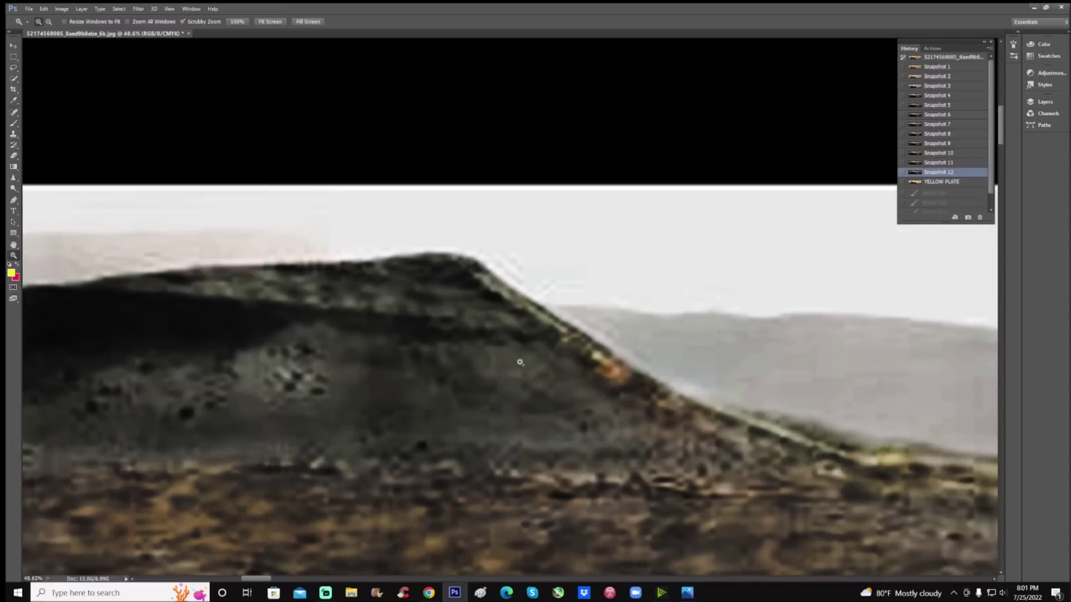
{"action": "scroll", "coordinate": [728, 453], "scroll_direction": "down", "scroll_amount": 2}
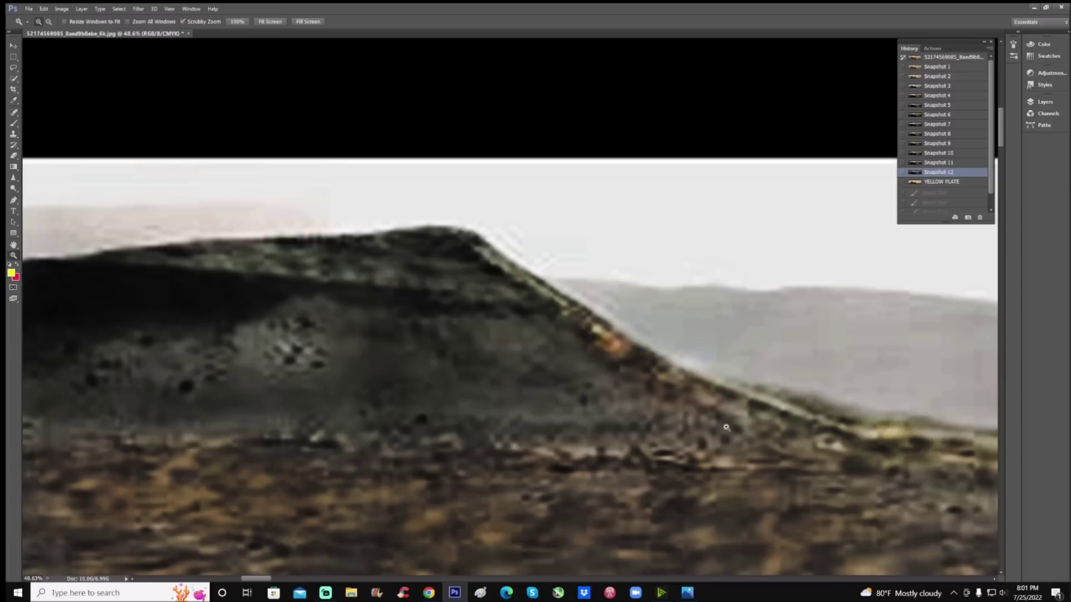
{"action": "left_click_drag", "start_coordinate": [744, 392], "coordinate": [736, 402]}
{"action": "scroll", "coordinate": [686, 388], "scroll_direction": "down", "scroll_amount": 3}
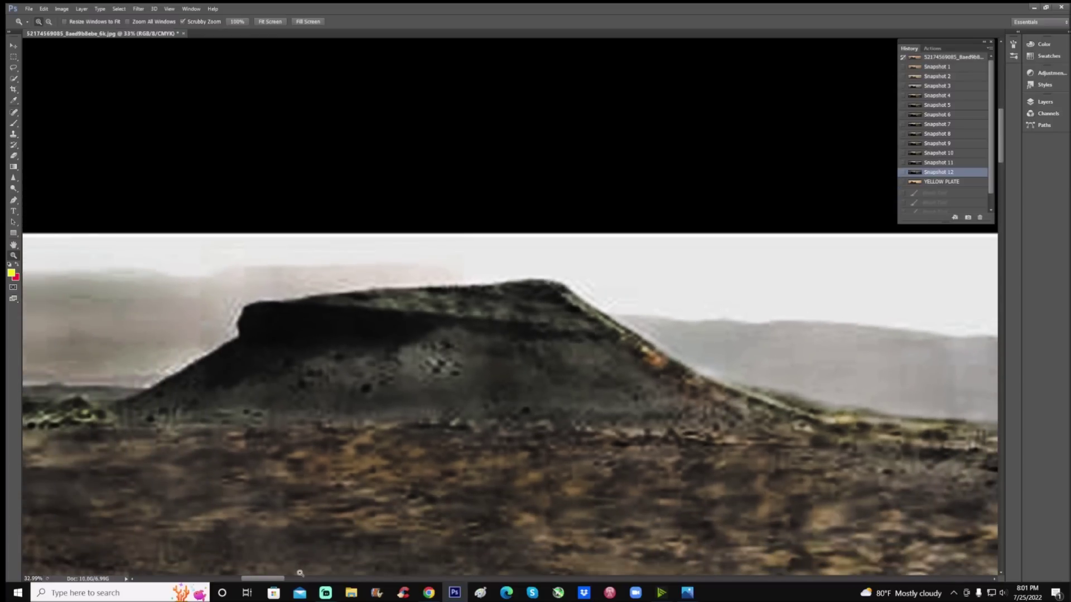
Step: Brush a yellow oval around the small bright mound at the mesa's left foot
{"action": "left_click_drag", "start_coordinate": [276, 579], "coordinate": [261, 580]}
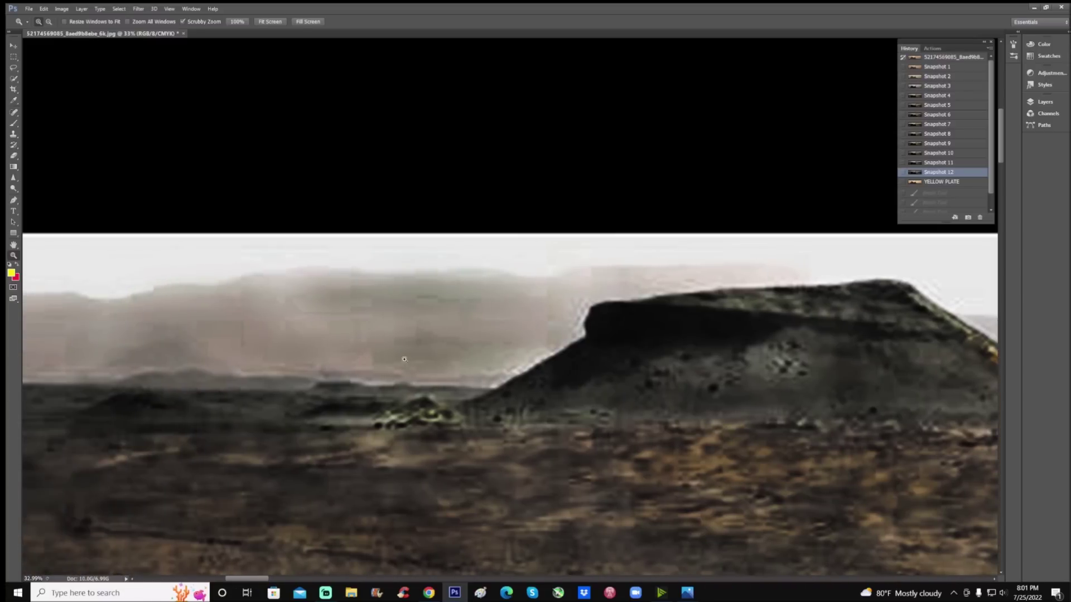
{"action": "scroll", "coordinate": [495, 439], "scroll_direction": "down", "scroll_amount": 3}
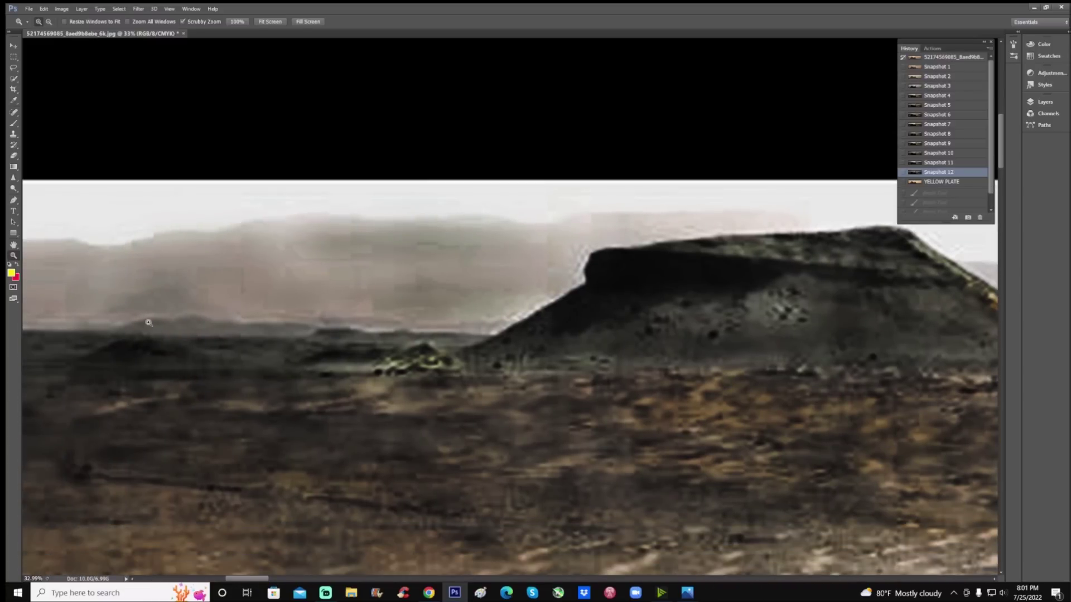
{"action": "left_click", "coordinate": [12, 125]}
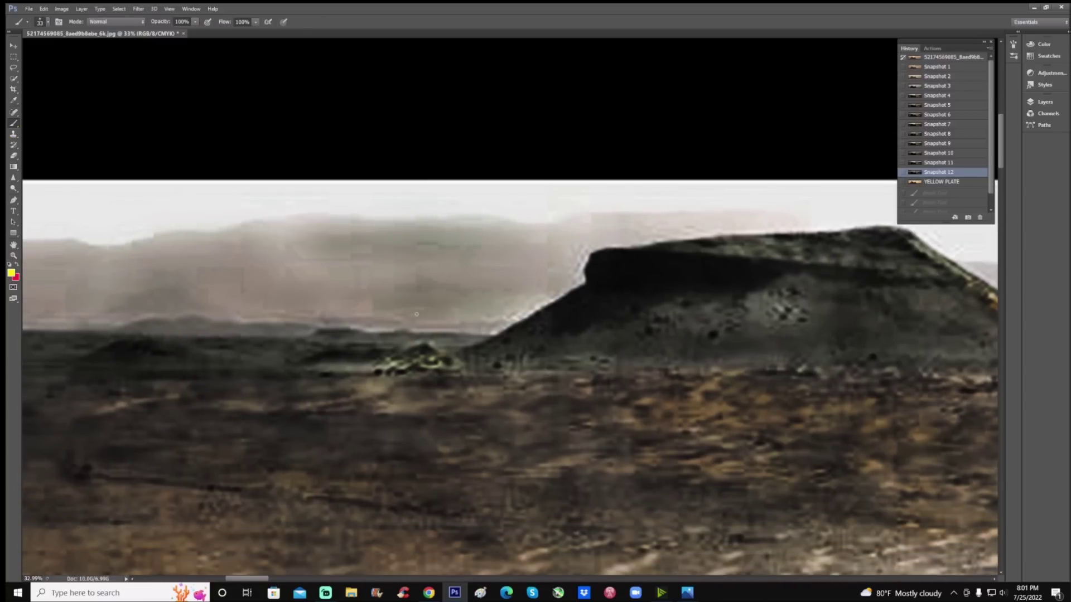
{"action": "mouse_move", "coordinate": [393, 323]}
{"action": "left_mouse_down"}
{"action": "mouse_move", "coordinate": [339, 344]}
{"action": "mouse_move", "coordinate": [331, 374]}
{"action": "mouse_move", "coordinate": [375, 400]}
{"action": "mouse_move", "coordinate": [475, 386]}
{"action": "mouse_move", "coordinate": [478, 342]}
{"action": "mouse_move", "coordinate": [400, 318]}
{"action": "mouse_move", "coordinate": [371, 322]}
{"action": "left_mouse_up"}
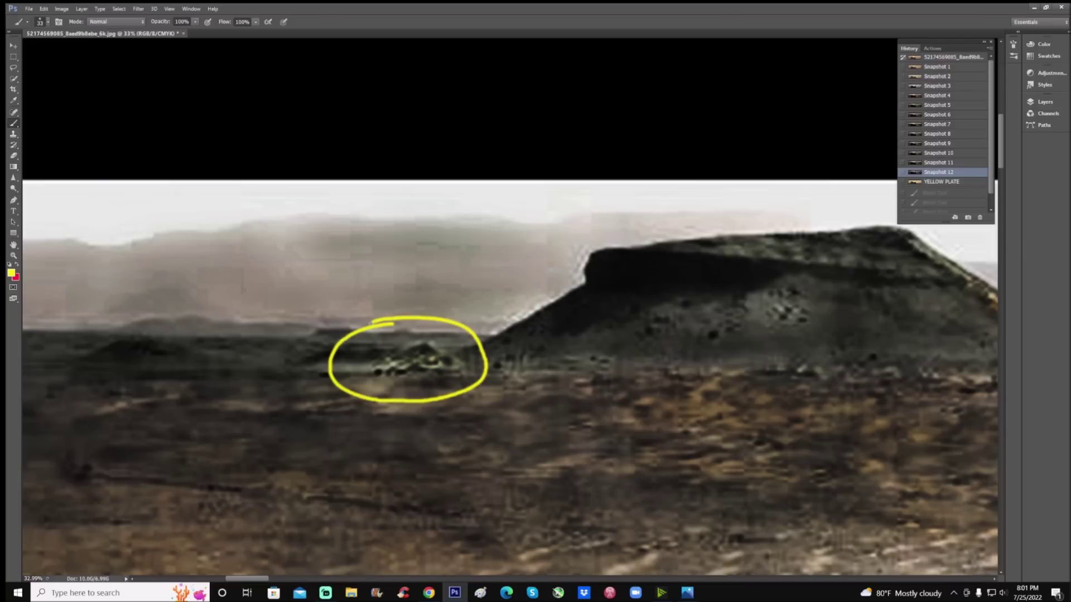
Step: Paint two yellow lines on the plain and a large oval around the mottled ground below the mesa, then restore Snapshot 12
{"action": "scroll", "coordinate": [218, 369], "scroll_direction": "right", "scroll_amount": 5}
{"action": "mouse_move", "coordinate": [125, 358]}
{"action": "left_mouse_down"}
{"action": "mouse_move", "coordinate": [167, 344]}
{"action": "mouse_move", "coordinate": [707, 365]}
{"action": "mouse_move", "coordinate": [902, 413]}
{"action": "mouse_move", "coordinate": [719, 530]}
{"action": "mouse_move", "coordinate": [134, 355]}
{"action": "left_mouse_up"}
{"action": "key", "text": "ctrl+minus"}
{"action": "key", "text": "ctrl+minus"}
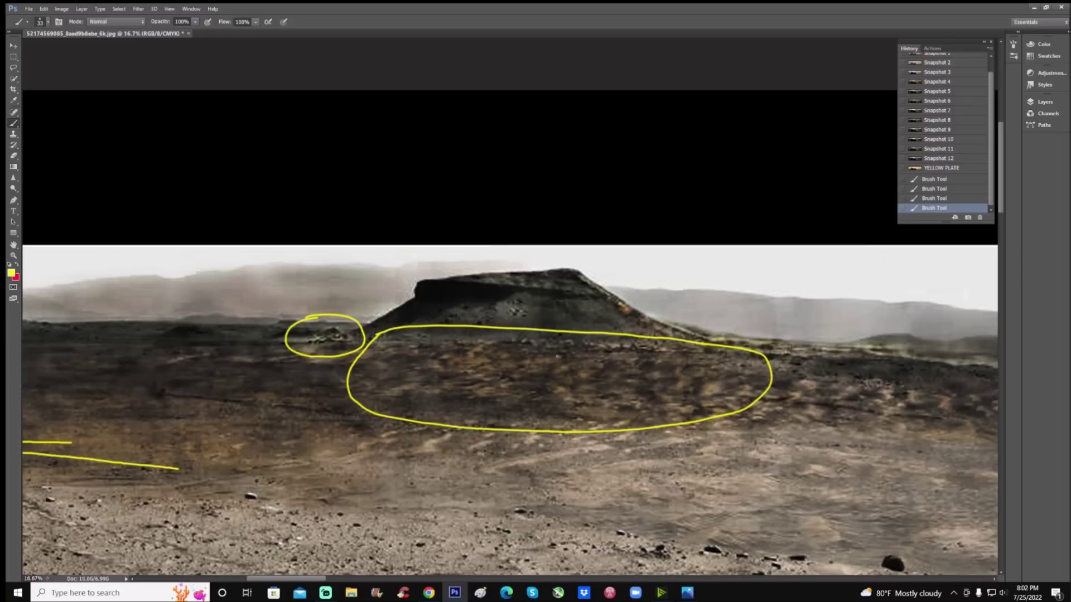
{"action": "key", "text": "ctrl+plus"}
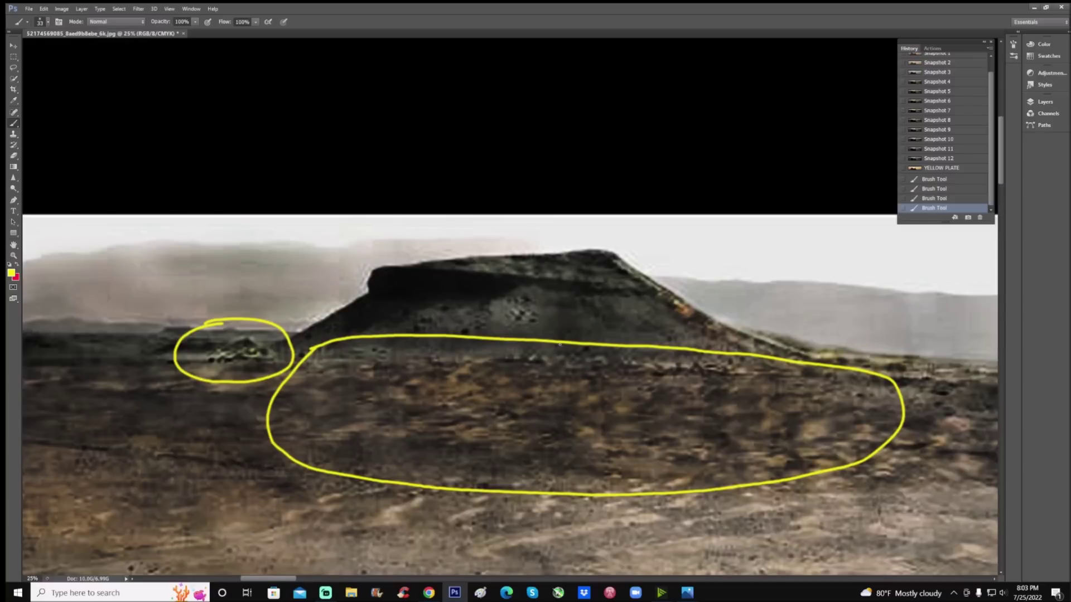
{"action": "left_click", "coordinate": [937, 161]}
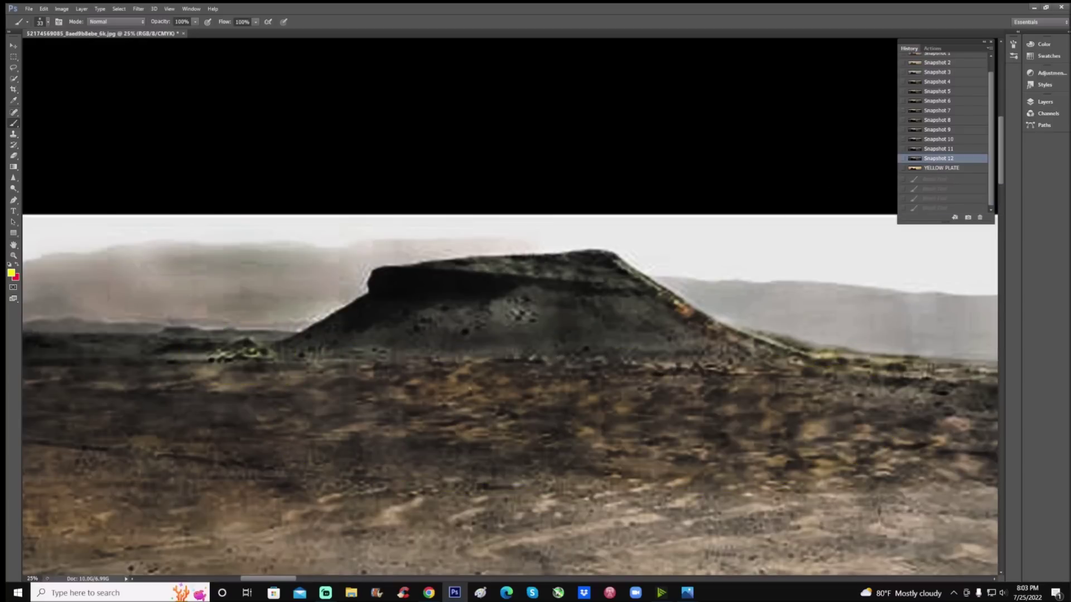
Step: Underline the bright mound left of the mesa and paint a vertical yellow line below it, then restore Snapshot 12
{"action": "key", "text": "ctrl+plus"}
{"action": "mouse_move", "coordinate": [100, 381]}
{"action": "left_mouse_down"}
{"action": "mouse_move", "coordinate": [198, 383]}
{"action": "mouse_move", "coordinate": [184, 474]}
{"action": "left_mouse_up"}
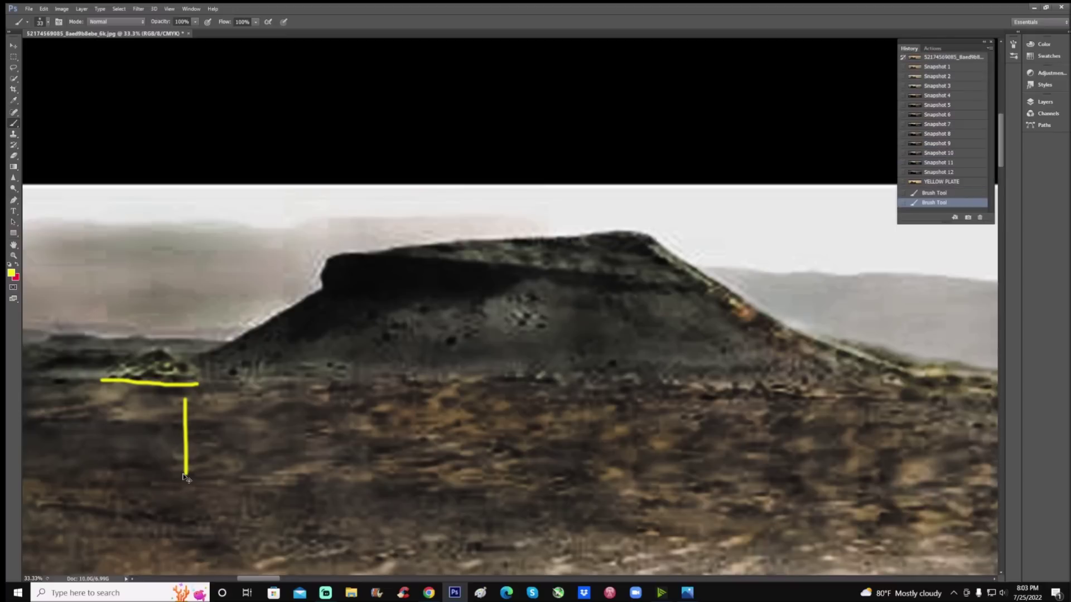
{"action": "key", "text": "ctrl+minus"}
{"action": "key", "text": "ctrl+minus"}
{"action": "left_click", "coordinate": [938, 172]}
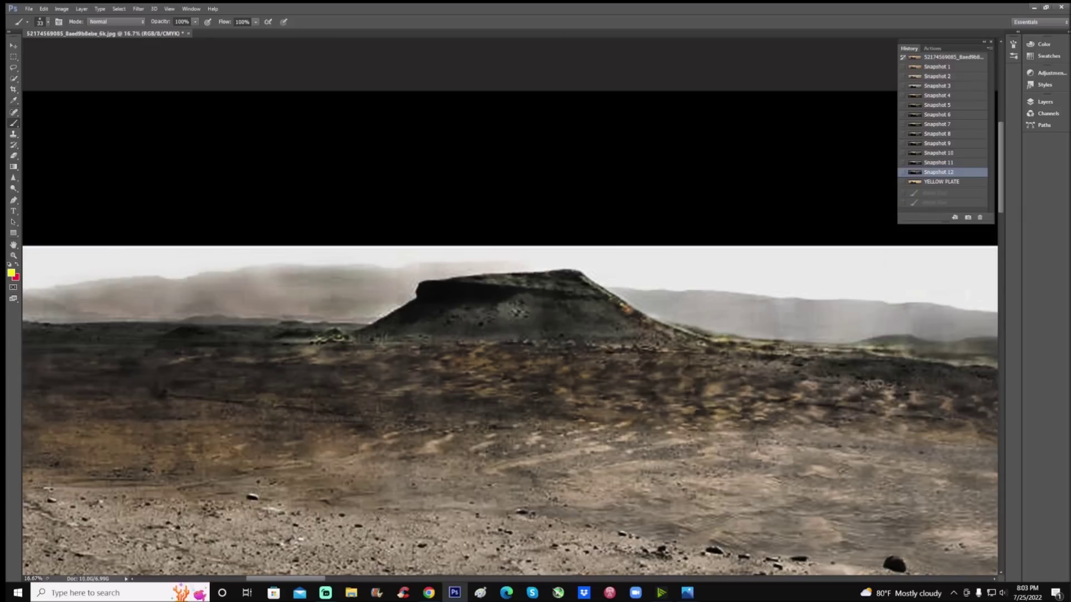
Step: Examine the unmarked Snapshot 12 panorama from the orange strip behind the ridge back to the mesa
{"action": "left_click_drag", "start_coordinate": [318, 578], "coordinate": [377, 577]}
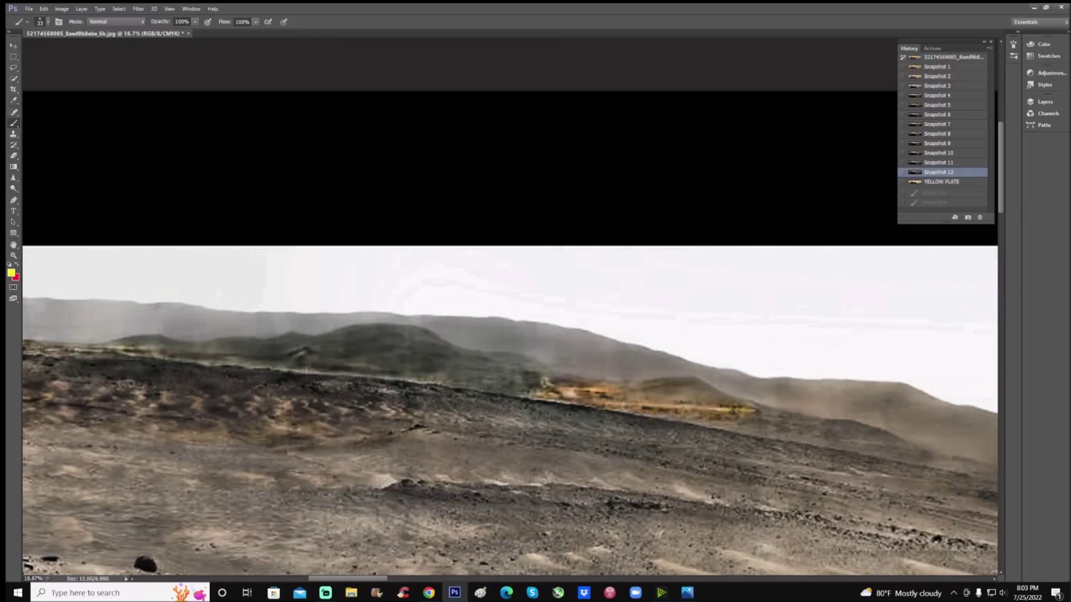
{"action": "scroll", "coordinate": [509, 399], "scroll_direction": "down", "scroll_amount": 2}
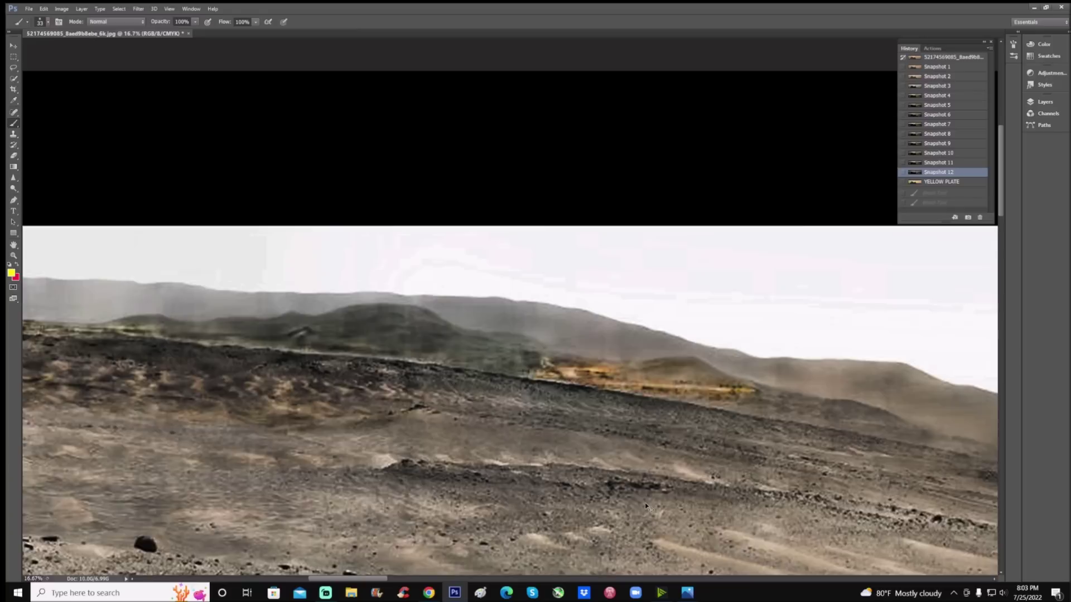
{"action": "key", "text": "ctrl+plus"}
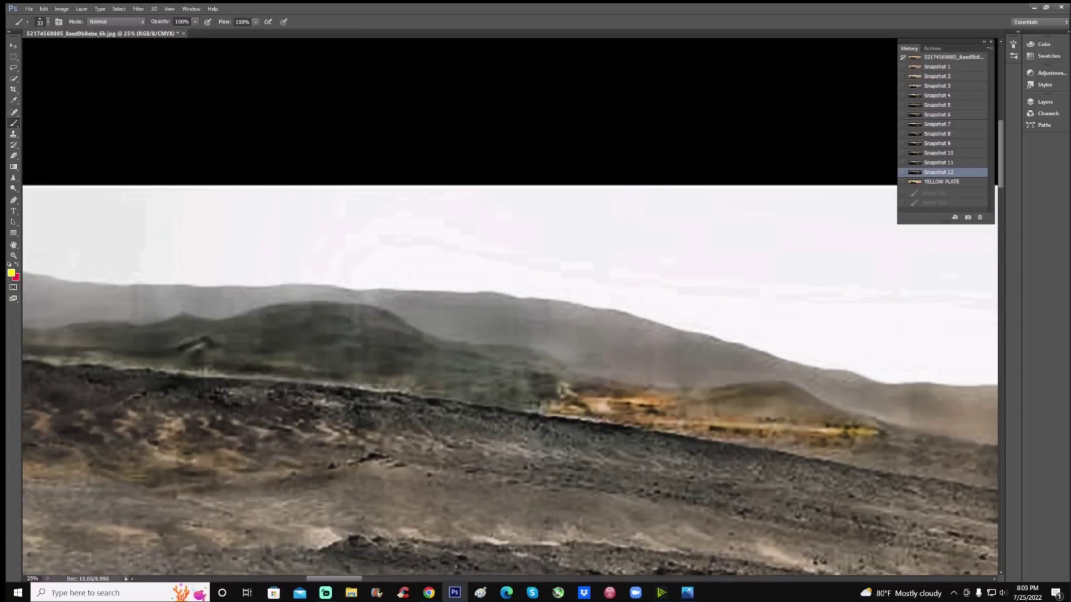
{"action": "left_click_drag", "start_coordinate": [357, 580], "coordinate": [306, 584]}
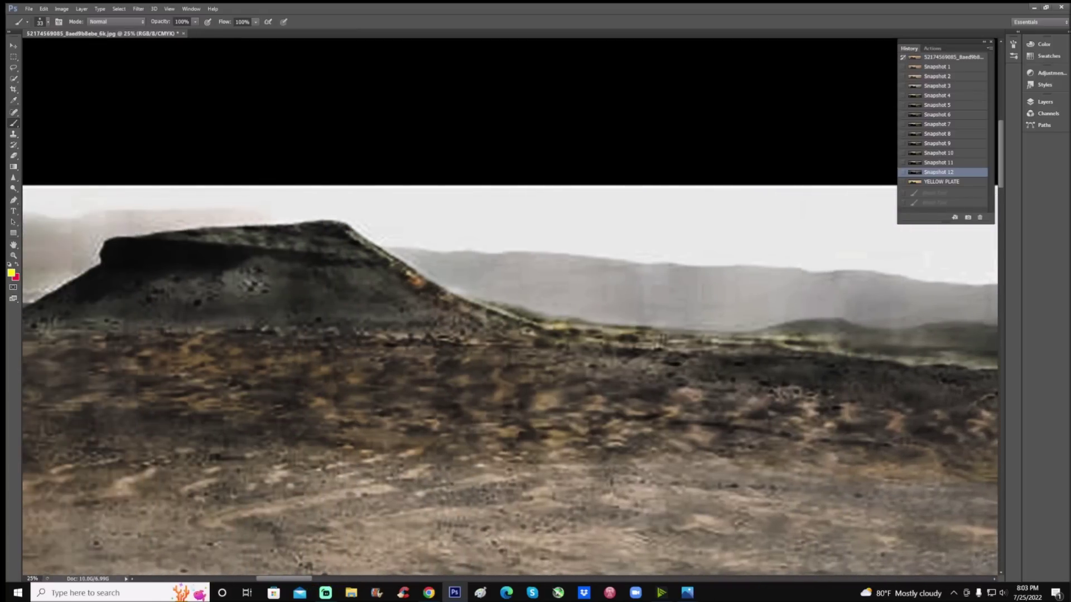
Step: Switch to the PERSEVERANCE 466-471 panorama on GigaPan in Chrome and examine the mesa, its right slope and the surrounding ground
{"action": "left_click", "coordinate": [429, 593]}
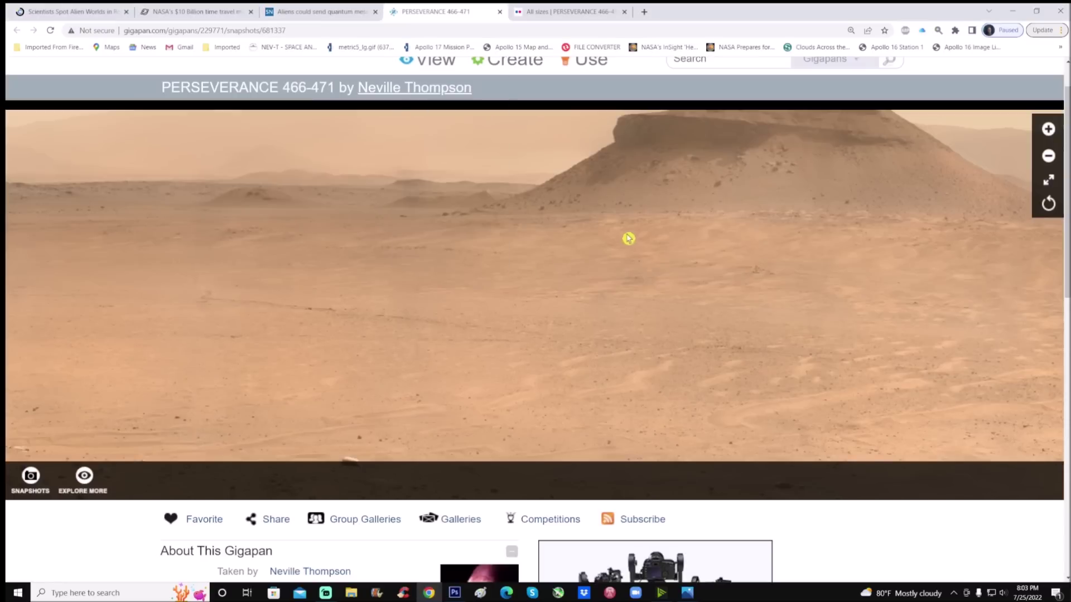
{"action": "scroll", "coordinate": [655, 277], "scroll_direction": "up", "scroll_amount": 2}
{"action": "scroll", "coordinate": [654, 279], "scroll_direction": "down", "scroll_amount": 3}
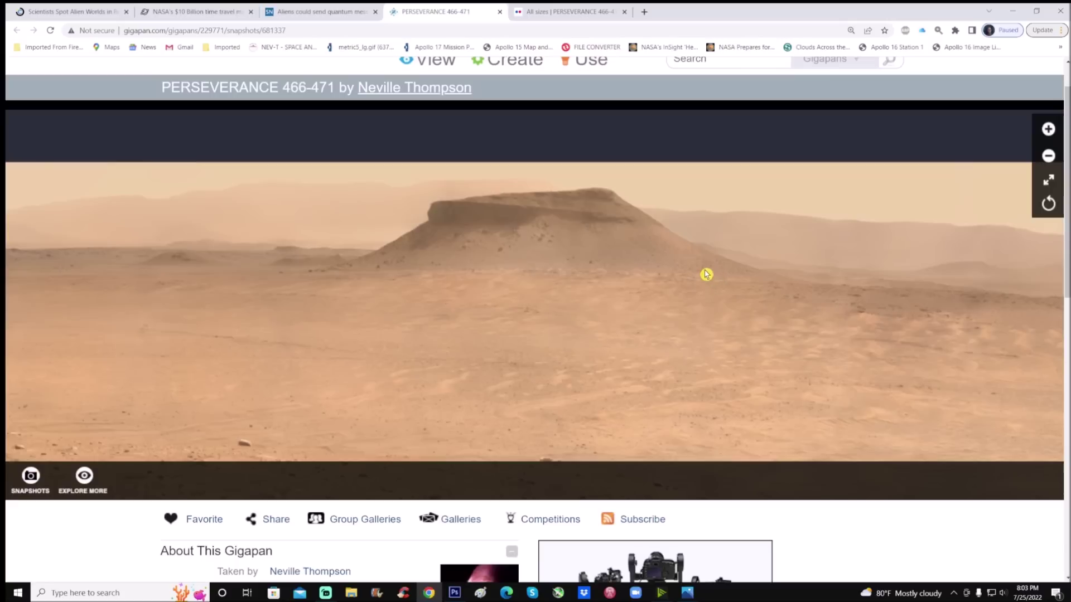
{"action": "left_click_drag", "start_coordinate": [861, 264], "coordinate": [727, 353]}
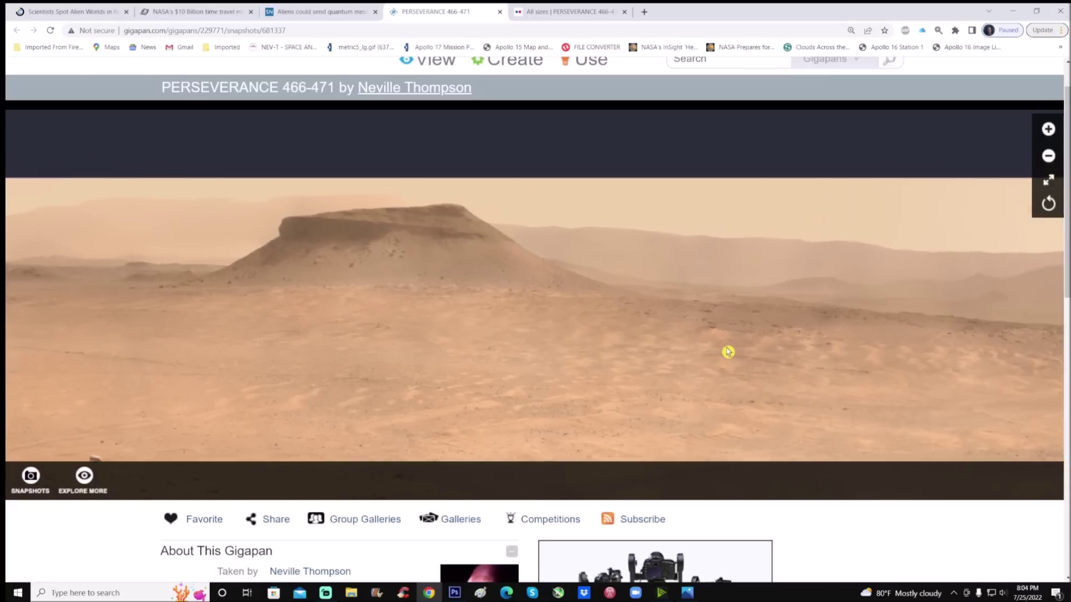
{"action": "left_click_drag", "start_coordinate": [275, 316], "coordinate": [680, 329]}
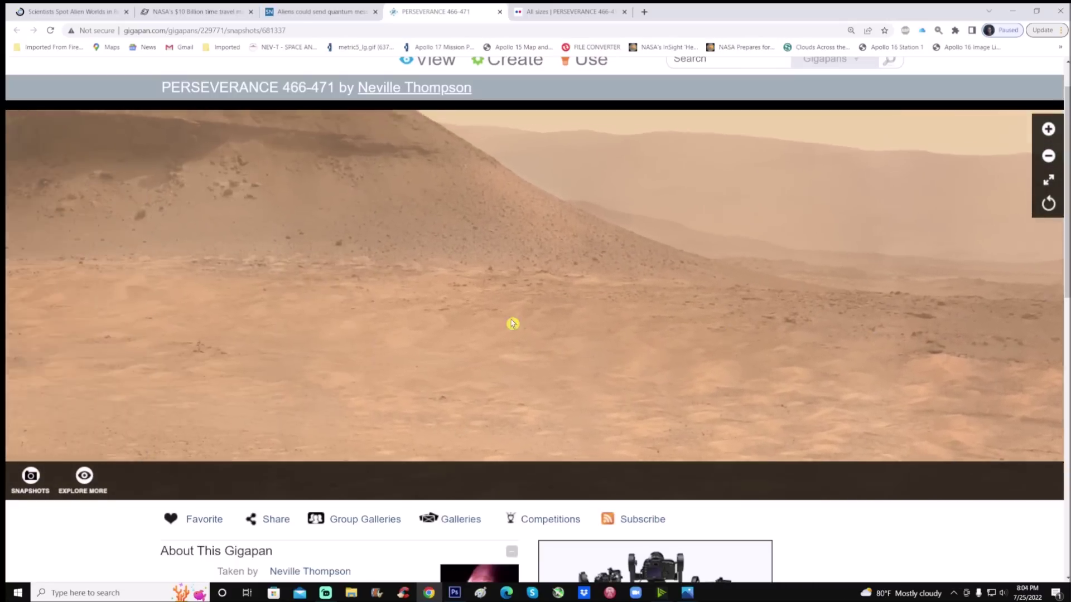
{"action": "scroll", "coordinate": [494, 338], "scroll_direction": "up", "scroll_amount": 2}
{"action": "scroll", "coordinate": [494, 338], "scroll_direction": "up", "scroll_amount": 3}
{"action": "left_click_drag", "start_coordinate": [664, 289], "coordinate": [514, 331]}
{"action": "scroll", "coordinate": [564, 306], "scroll_direction": "up", "scroll_amount": 3}
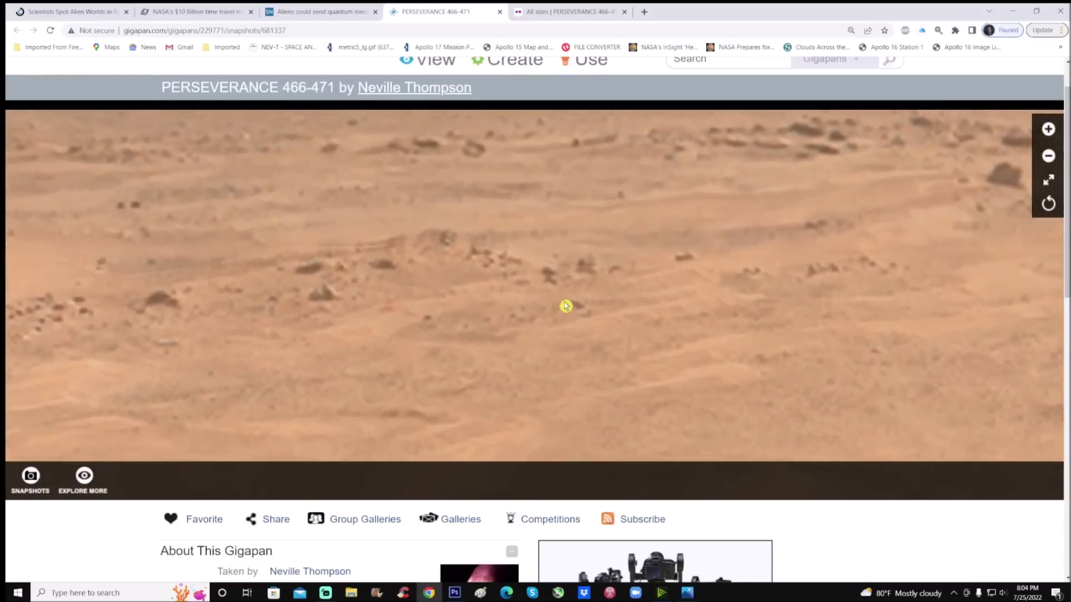
{"action": "left_click_drag", "start_coordinate": [564, 306], "coordinate": [564, 353]}
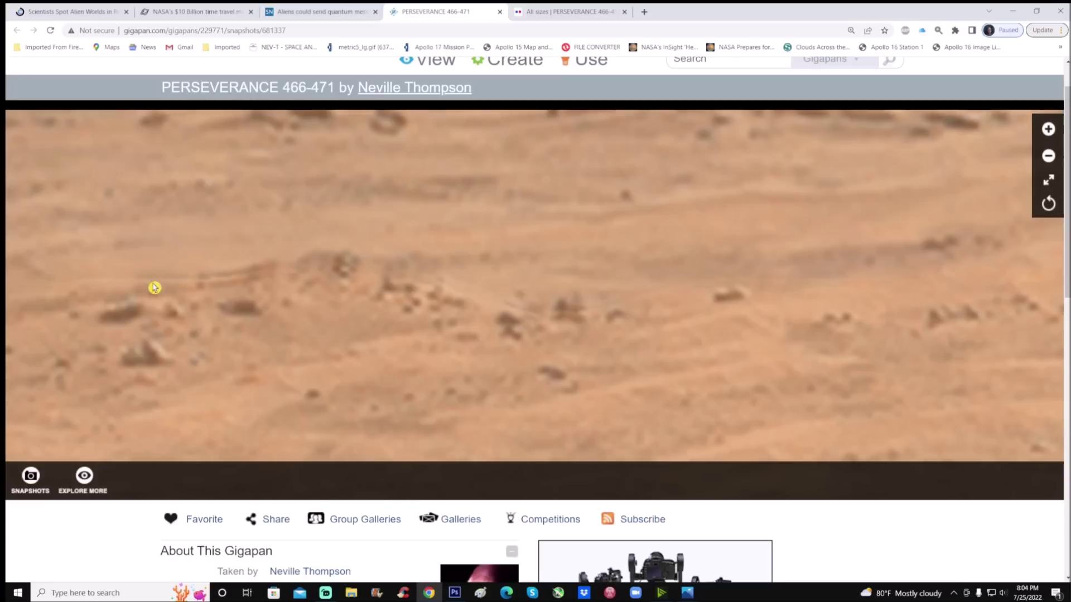
{"action": "scroll", "coordinate": [586, 375], "scroll_direction": "down", "scroll_amount": 2}
{"action": "left_click_drag", "start_coordinate": [173, 341], "coordinate": [702, 261]}
{"action": "left_click_drag", "start_coordinate": [123, 298], "coordinate": [530, 360]}
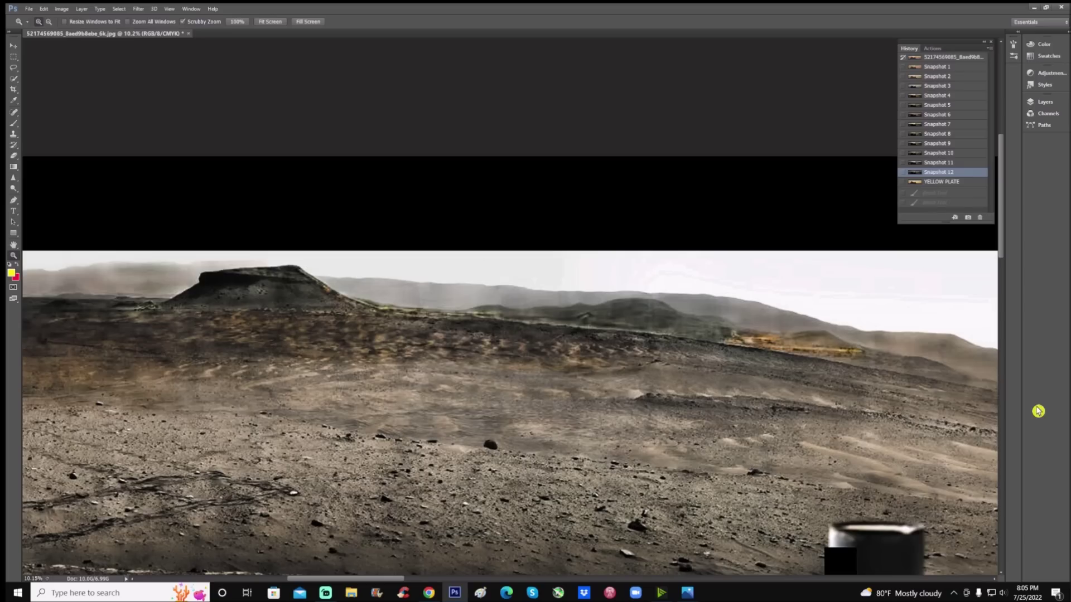
Step: Review the mesa, ridge and orange strip together in the processed Snapshot 12 panorama in Photoshop
{"action": "left_click_drag", "start_coordinate": [825, 368], "coordinate": [847, 368]}
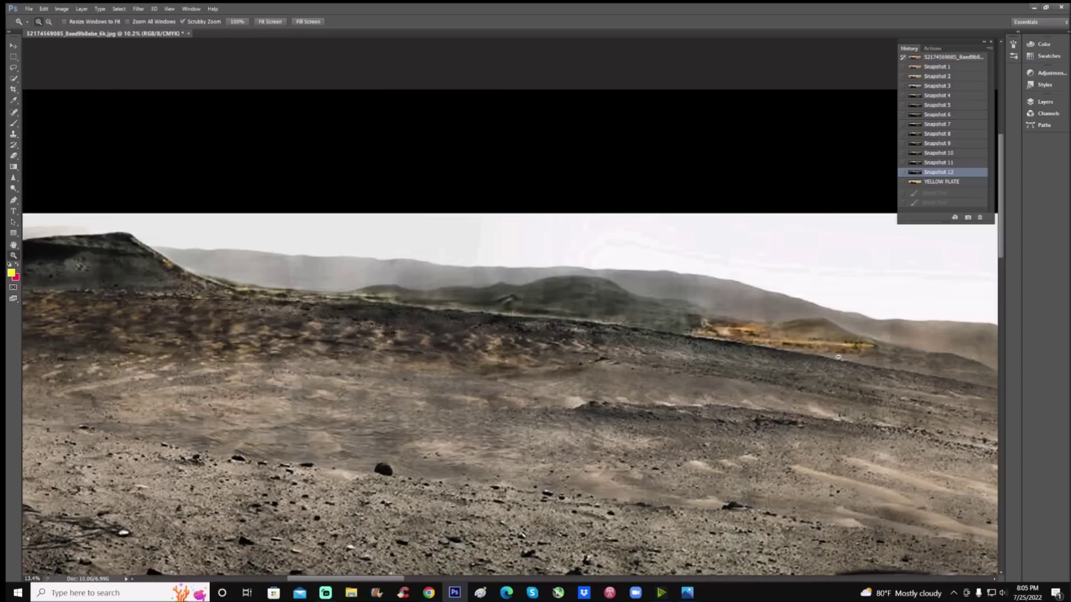
{"action": "left_click_drag", "start_coordinate": [376, 575], "coordinate": [369, 582]}
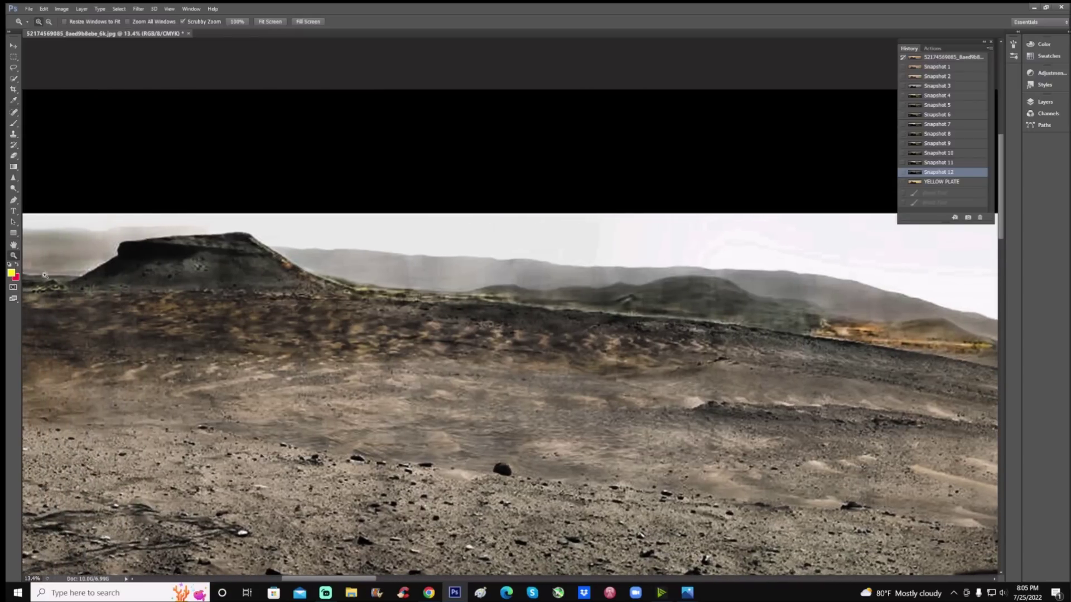